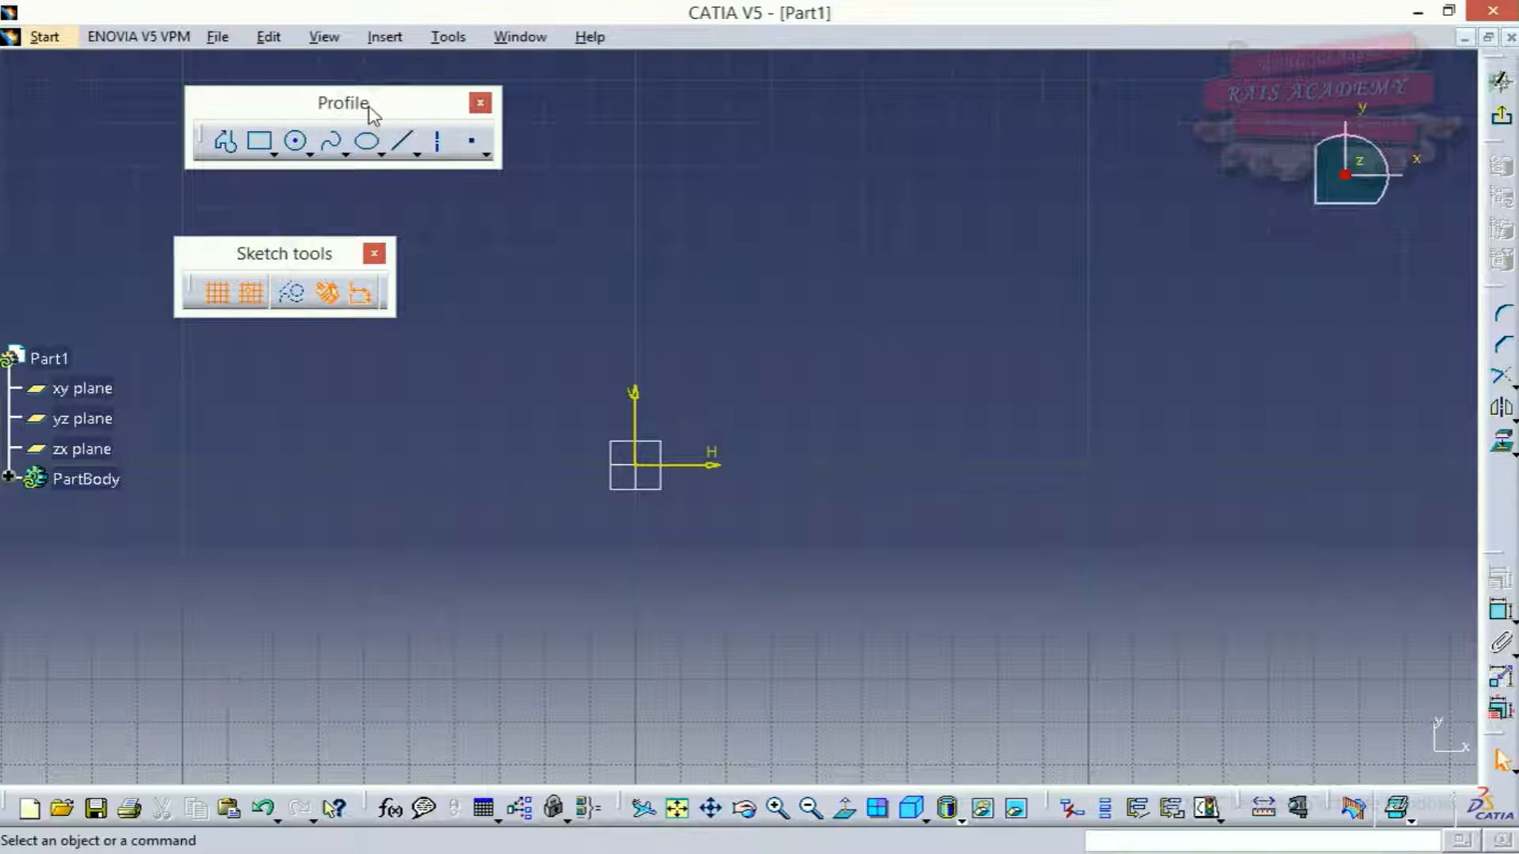
Start a profile, then hide the sketch grid and show it again
click(226, 143)
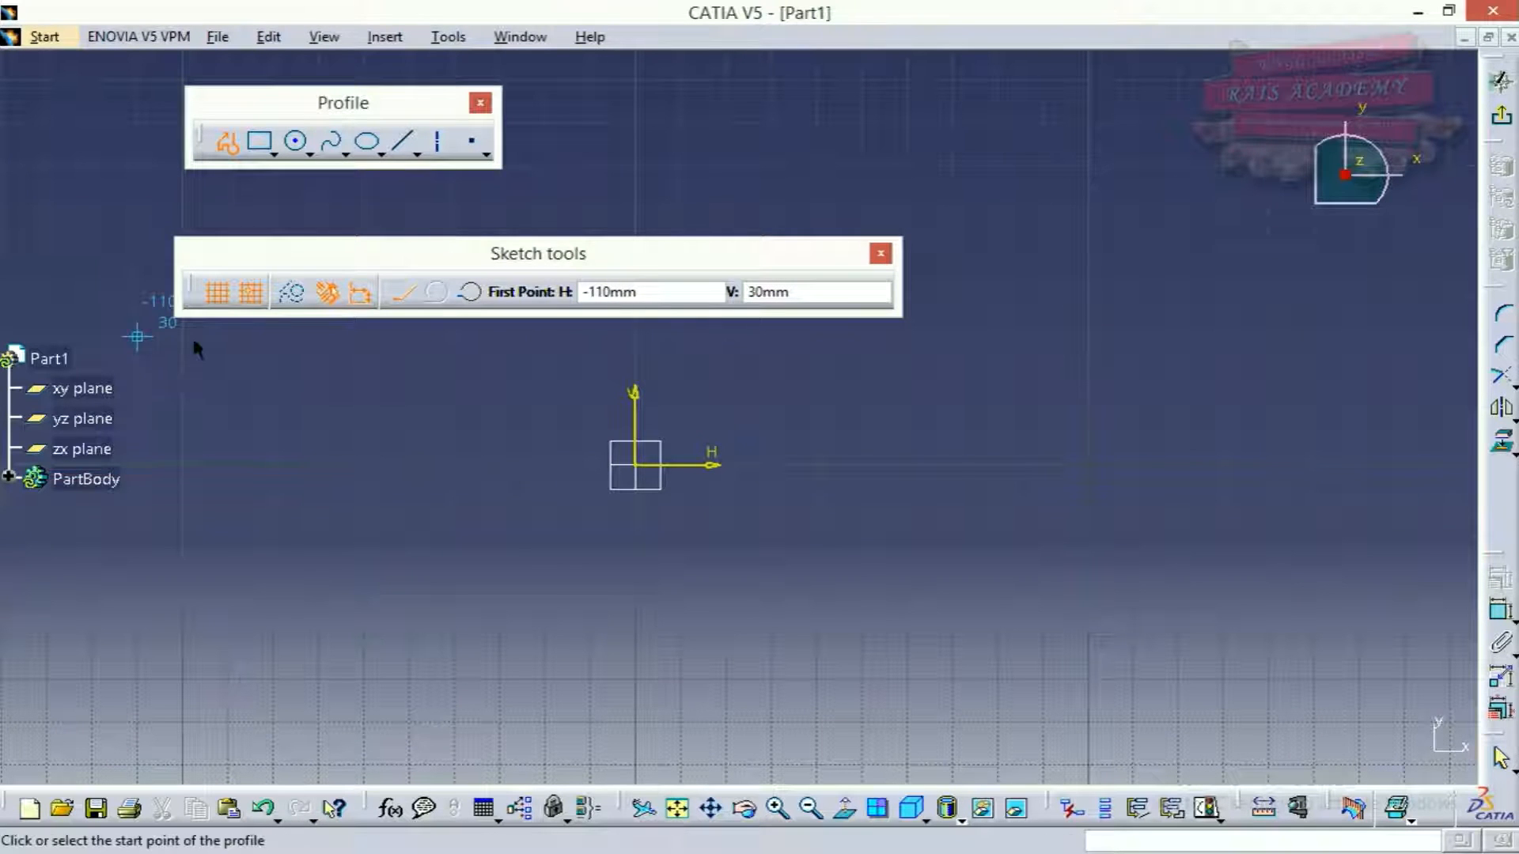
click(219, 299)
click(219, 295)
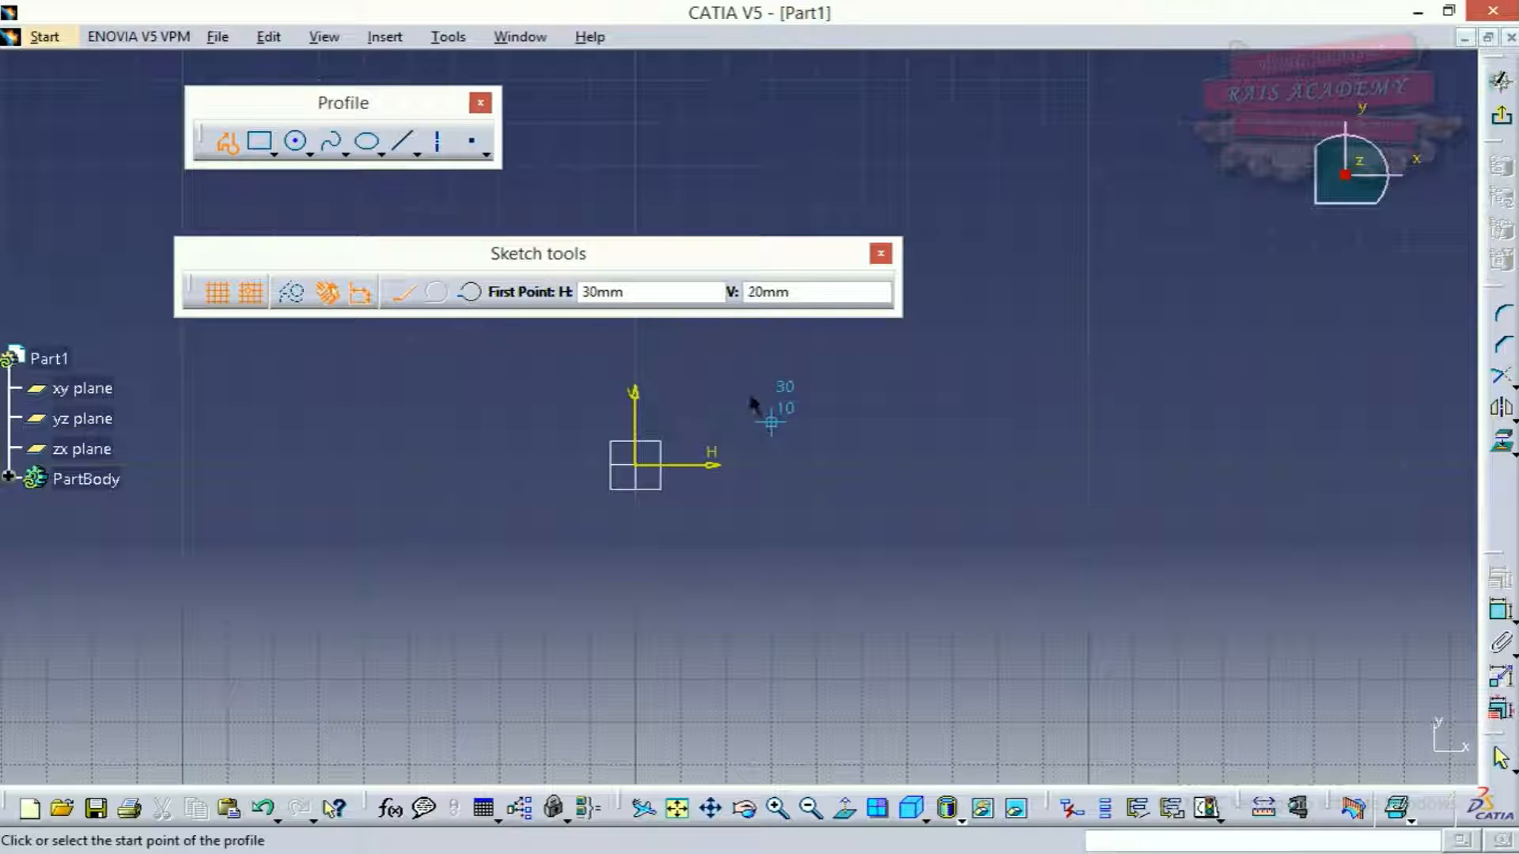
Turn off Snap to Point and draw a free sloping line from the origin up into the positive quadrant
click(251, 294)
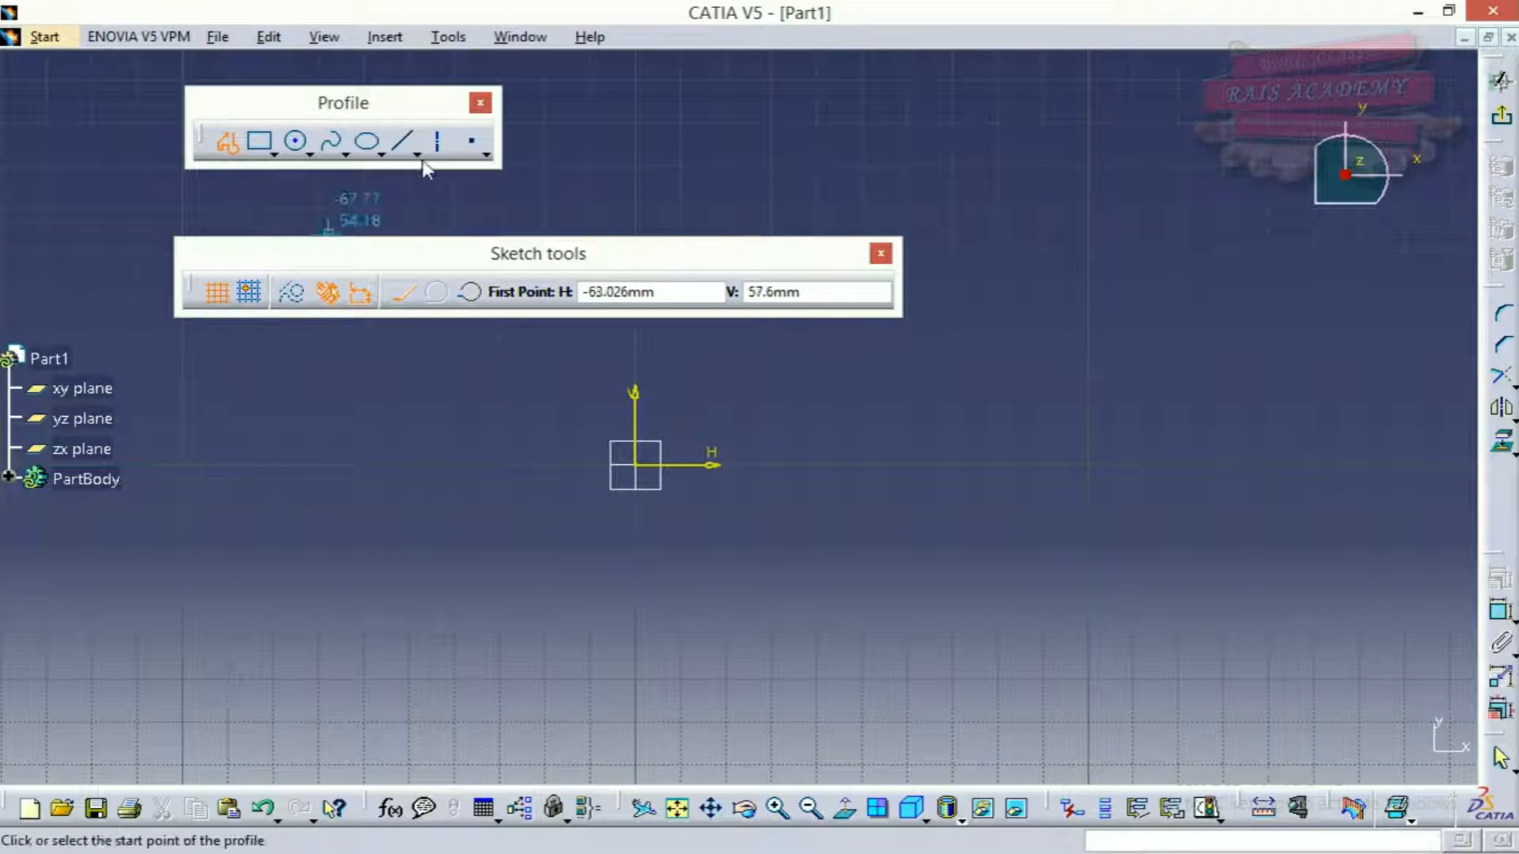
click(402, 147)
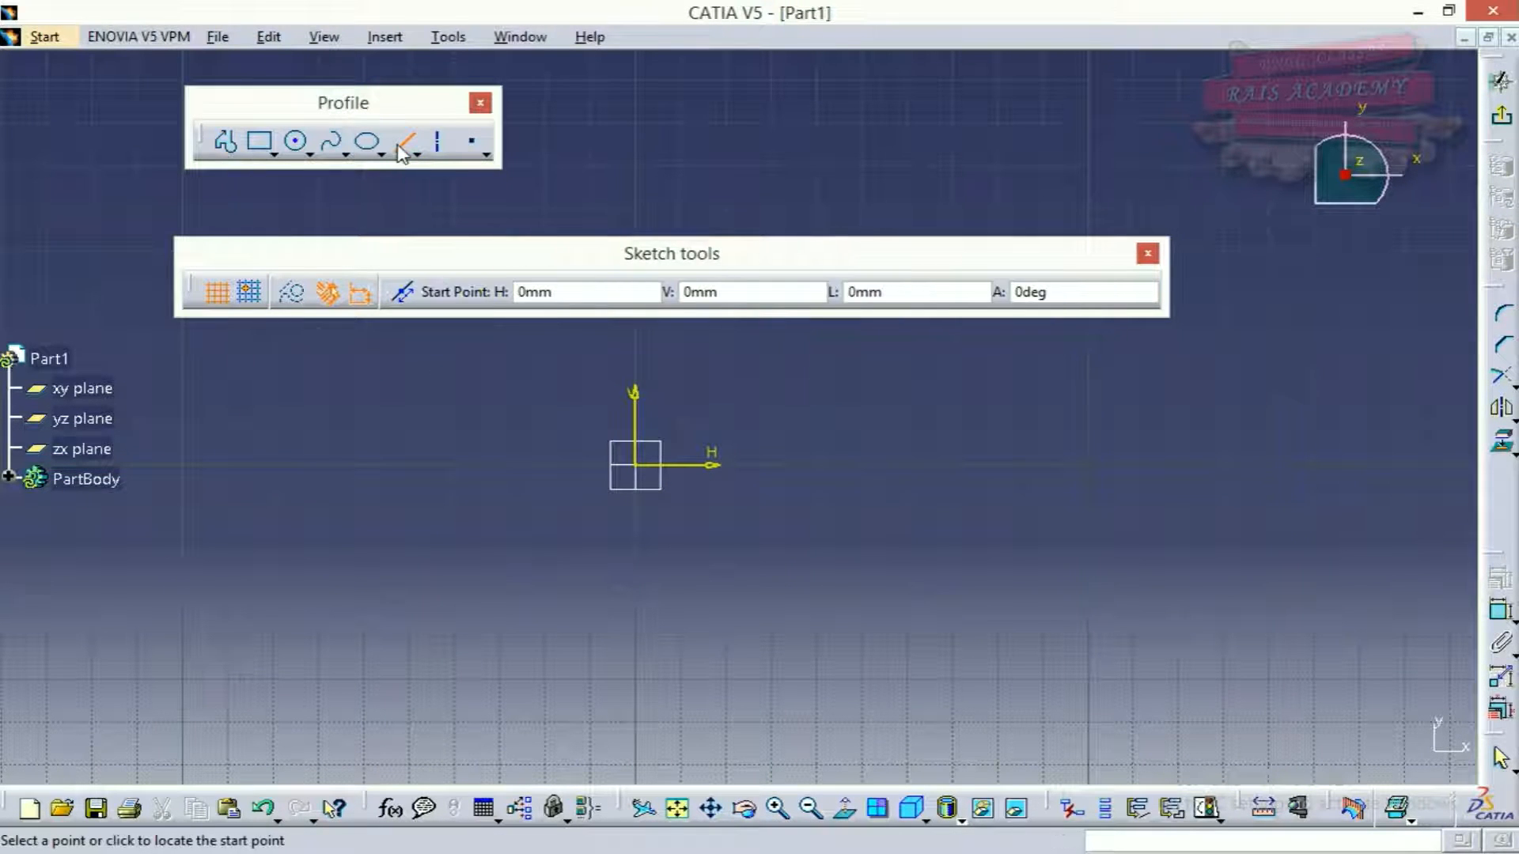
click(643, 470)
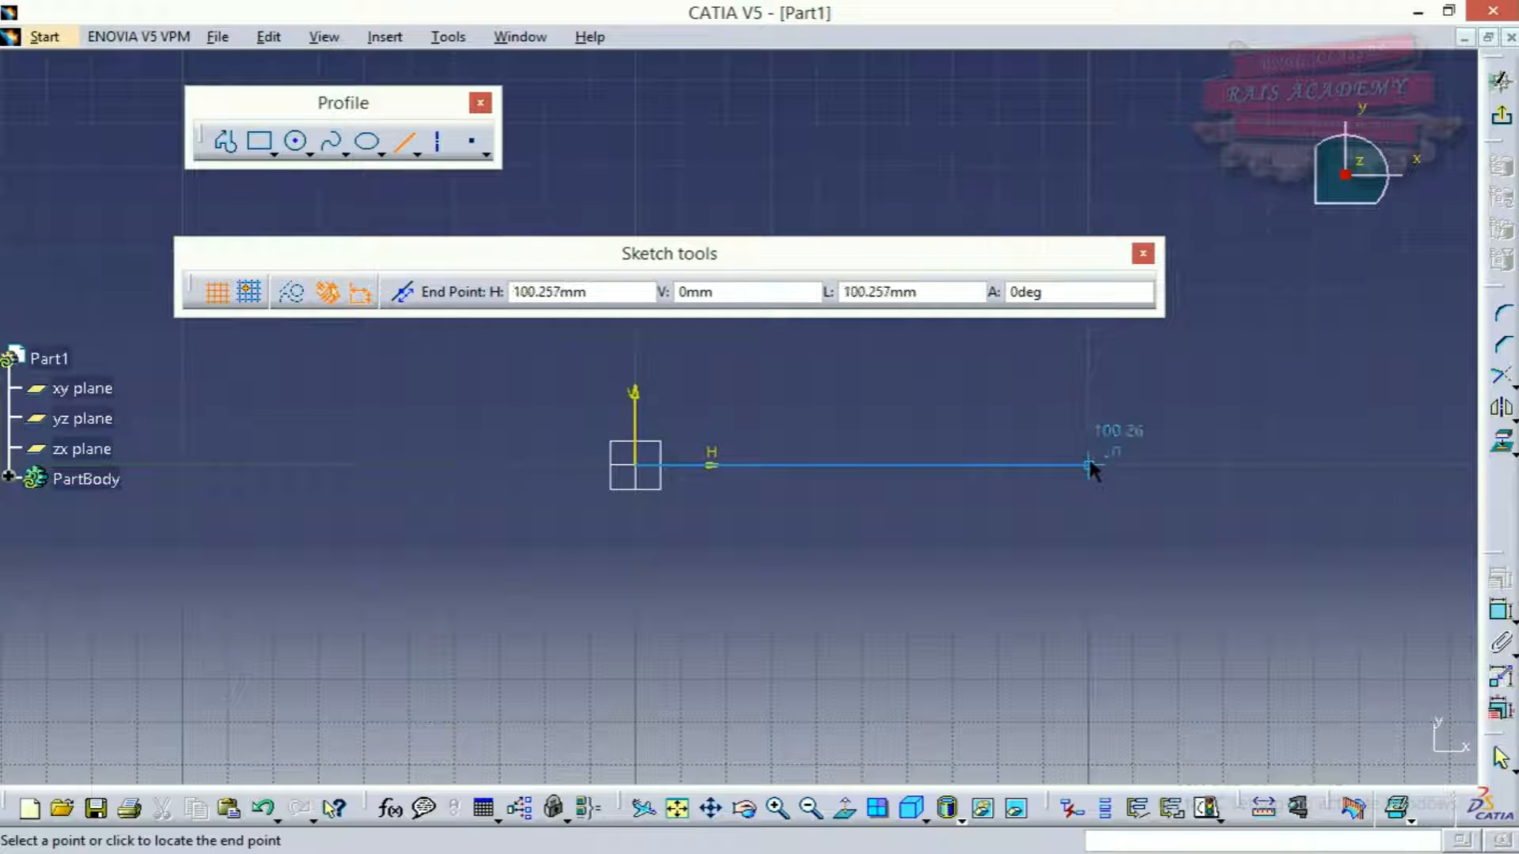
click(884, 400)
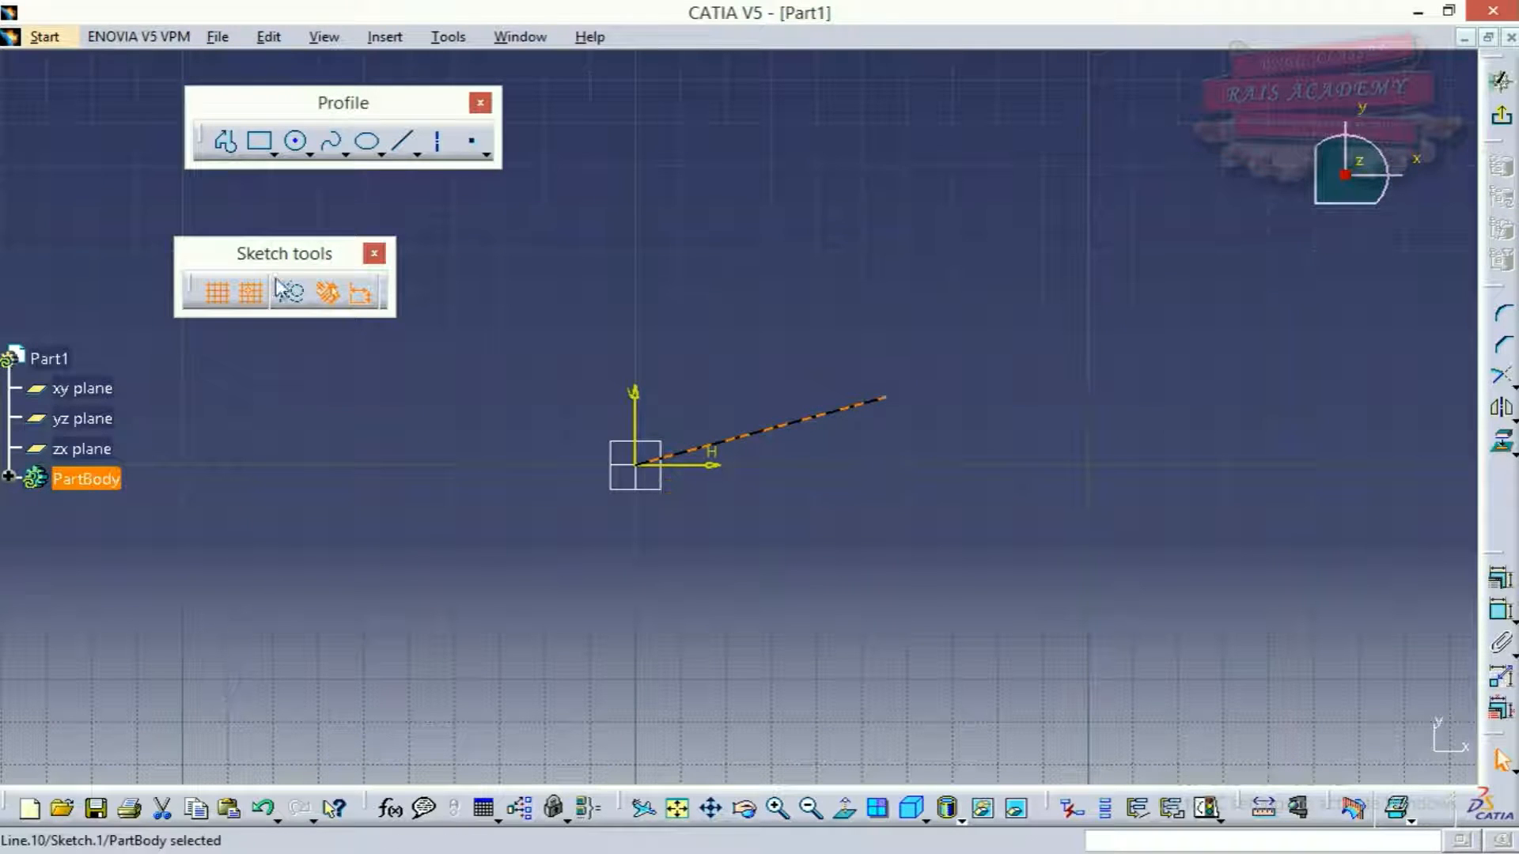
Draw a second, grid-snapped line from the origin to H 40 mm, V 30 mm
click(404, 143)
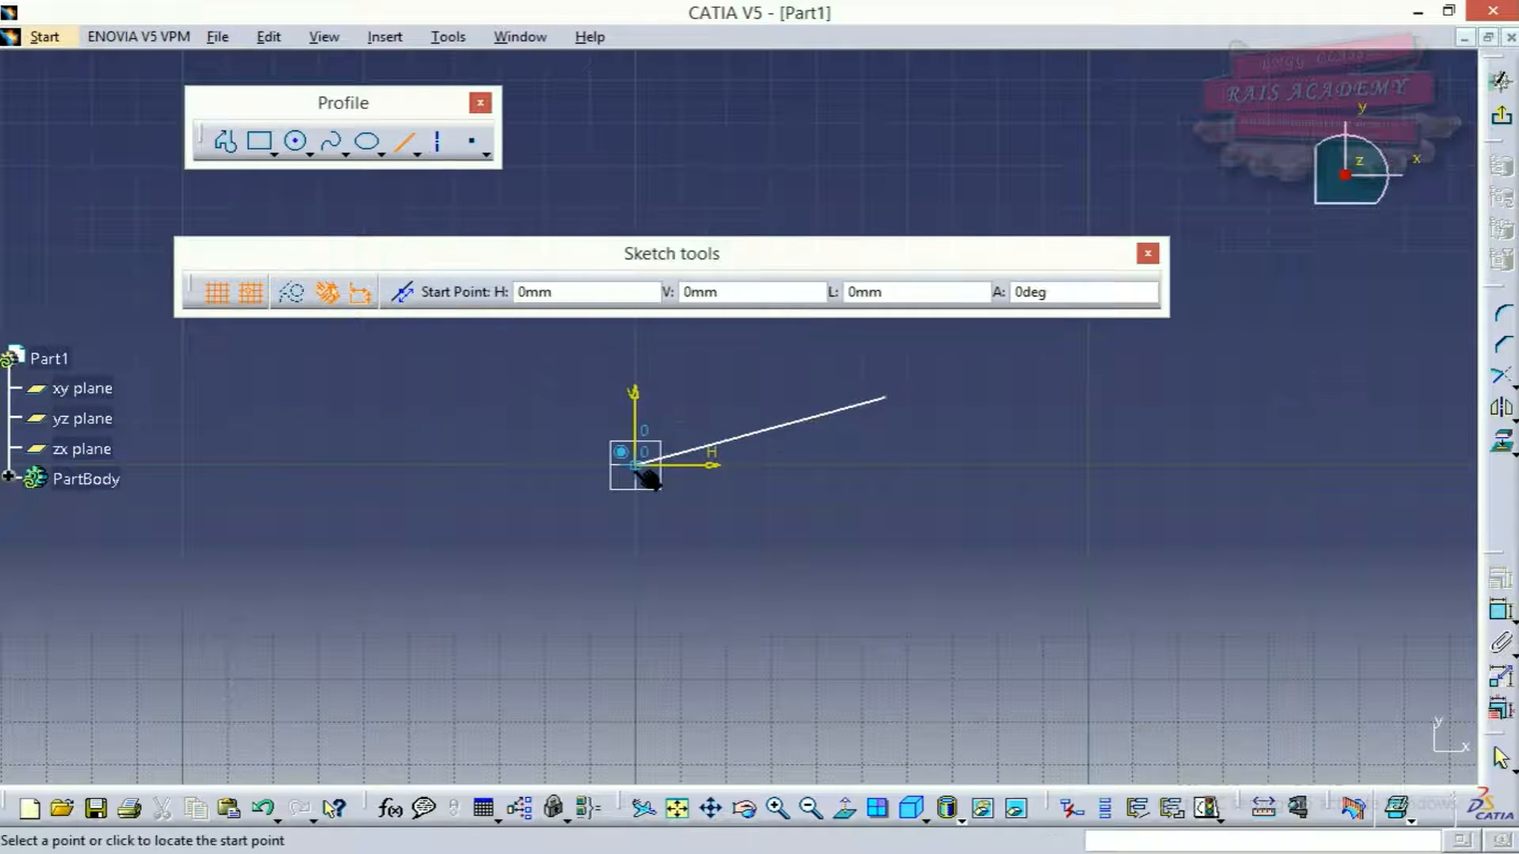
click(635, 465)
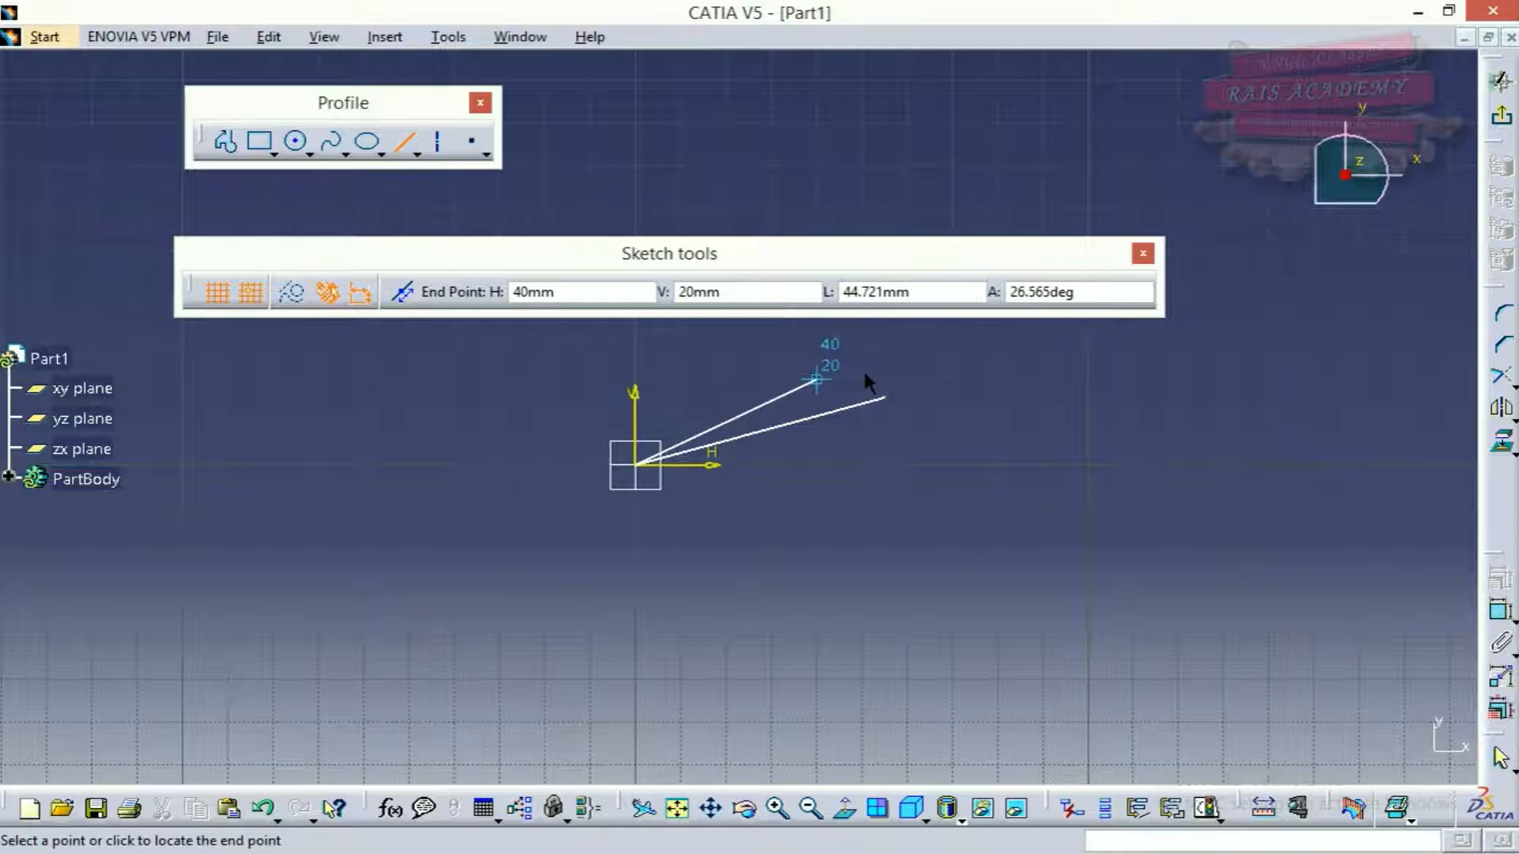
click(819, 336)
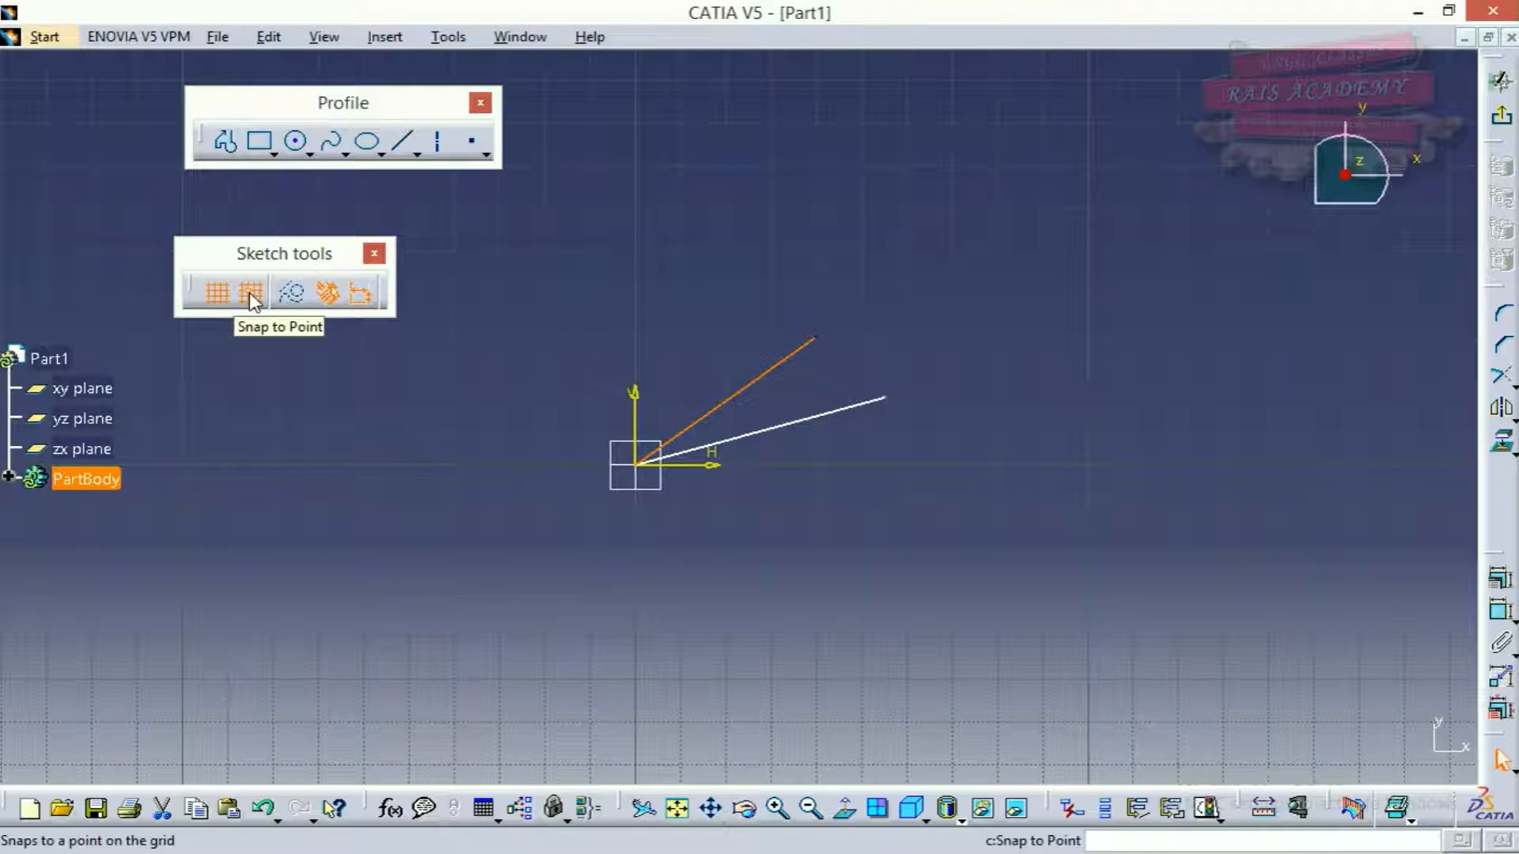
Start a profile with a horizontal line from the origin to H 90 mm, V 0 mm
click(230, 141)
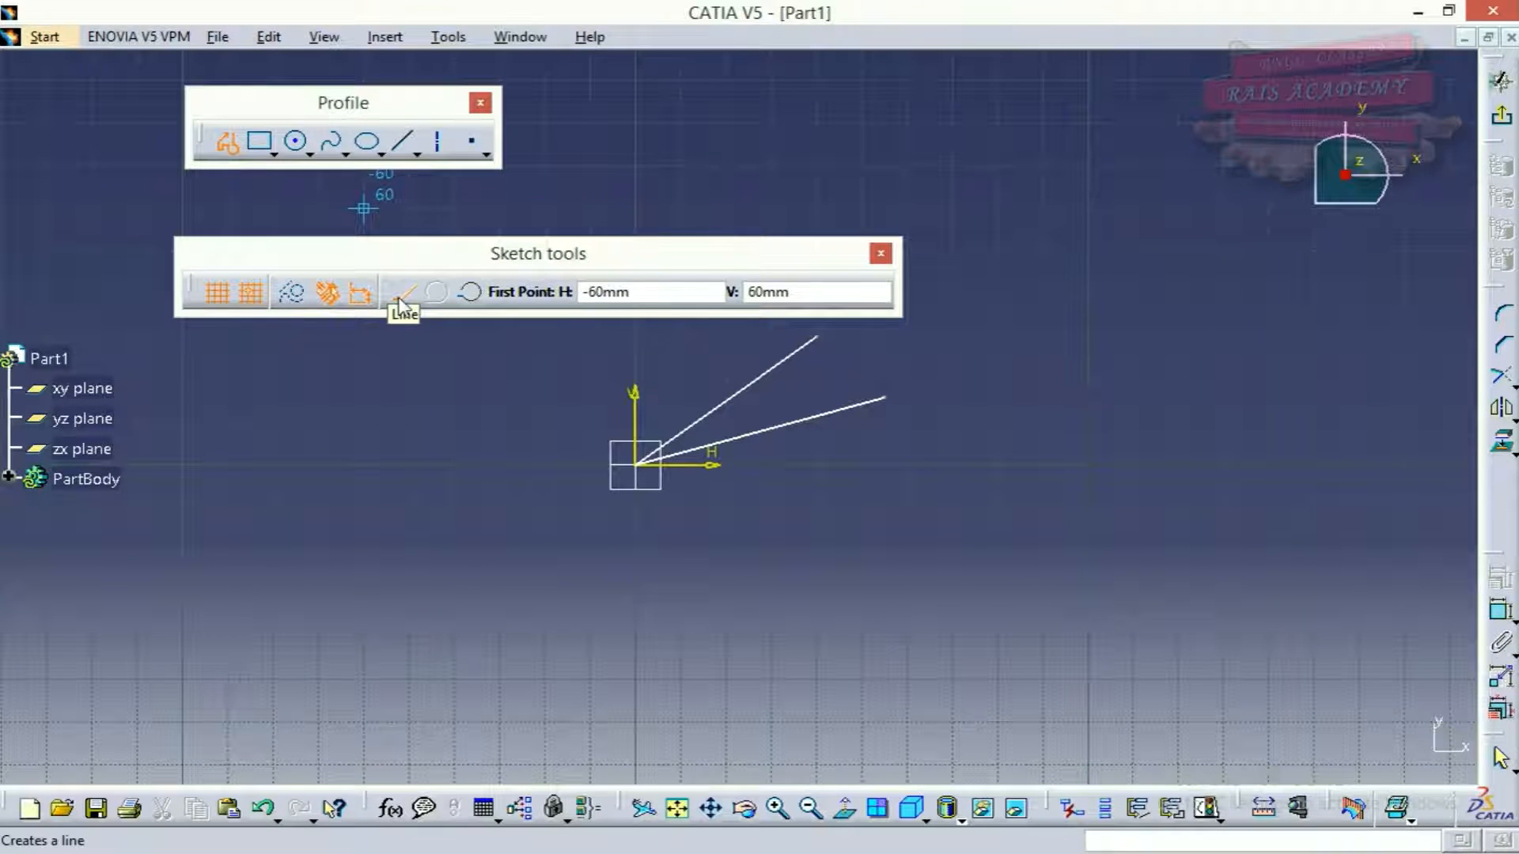
click(636, 465)
click(1054, 468)
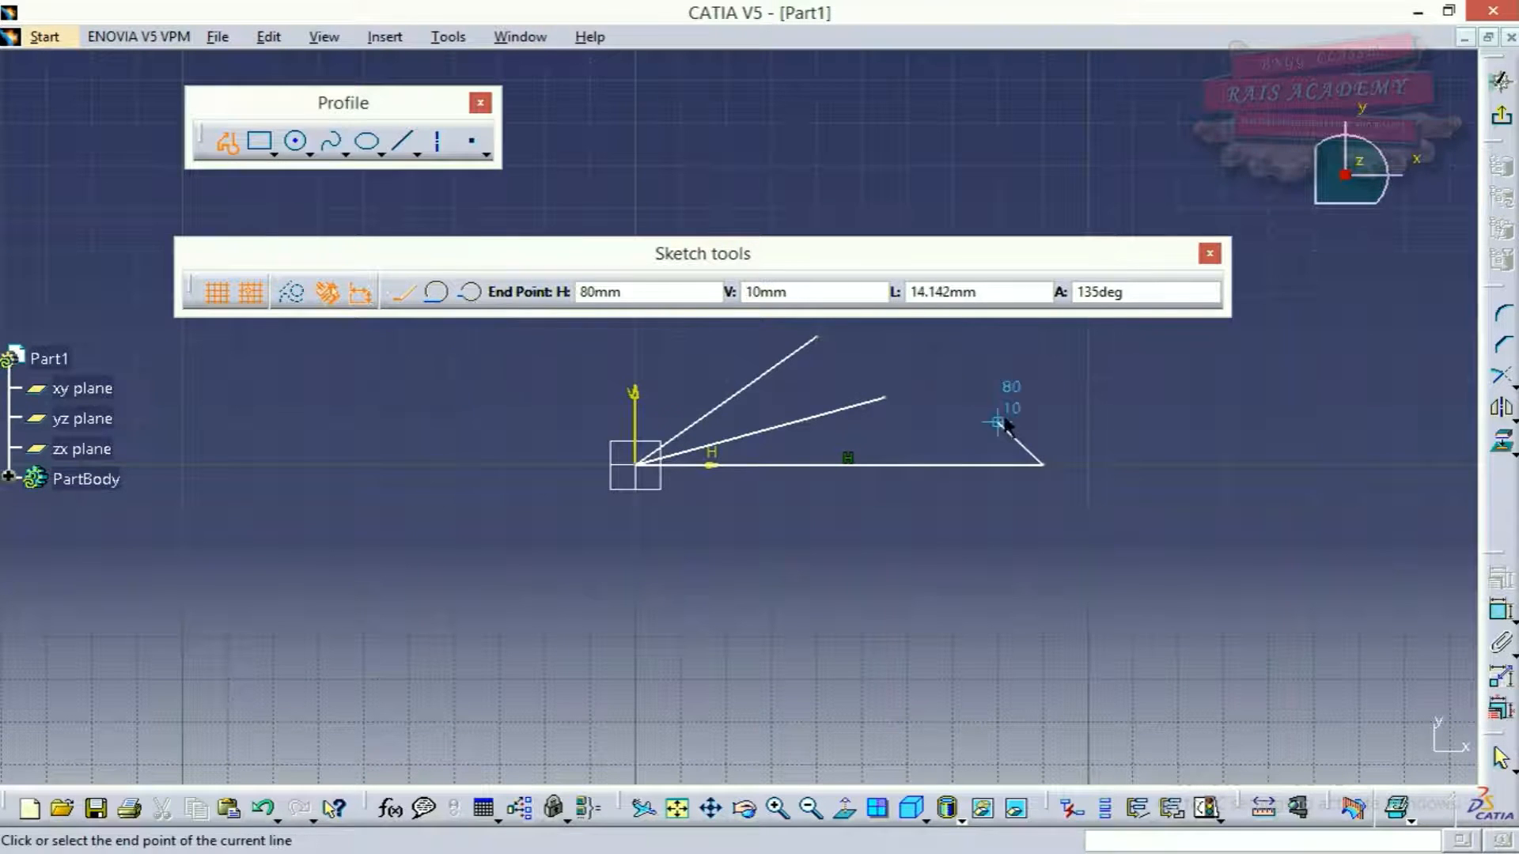
Continue the profile with a tangent arc of radius 12 mm ending at H 90 mm, V 24 mm
click(440, 299)
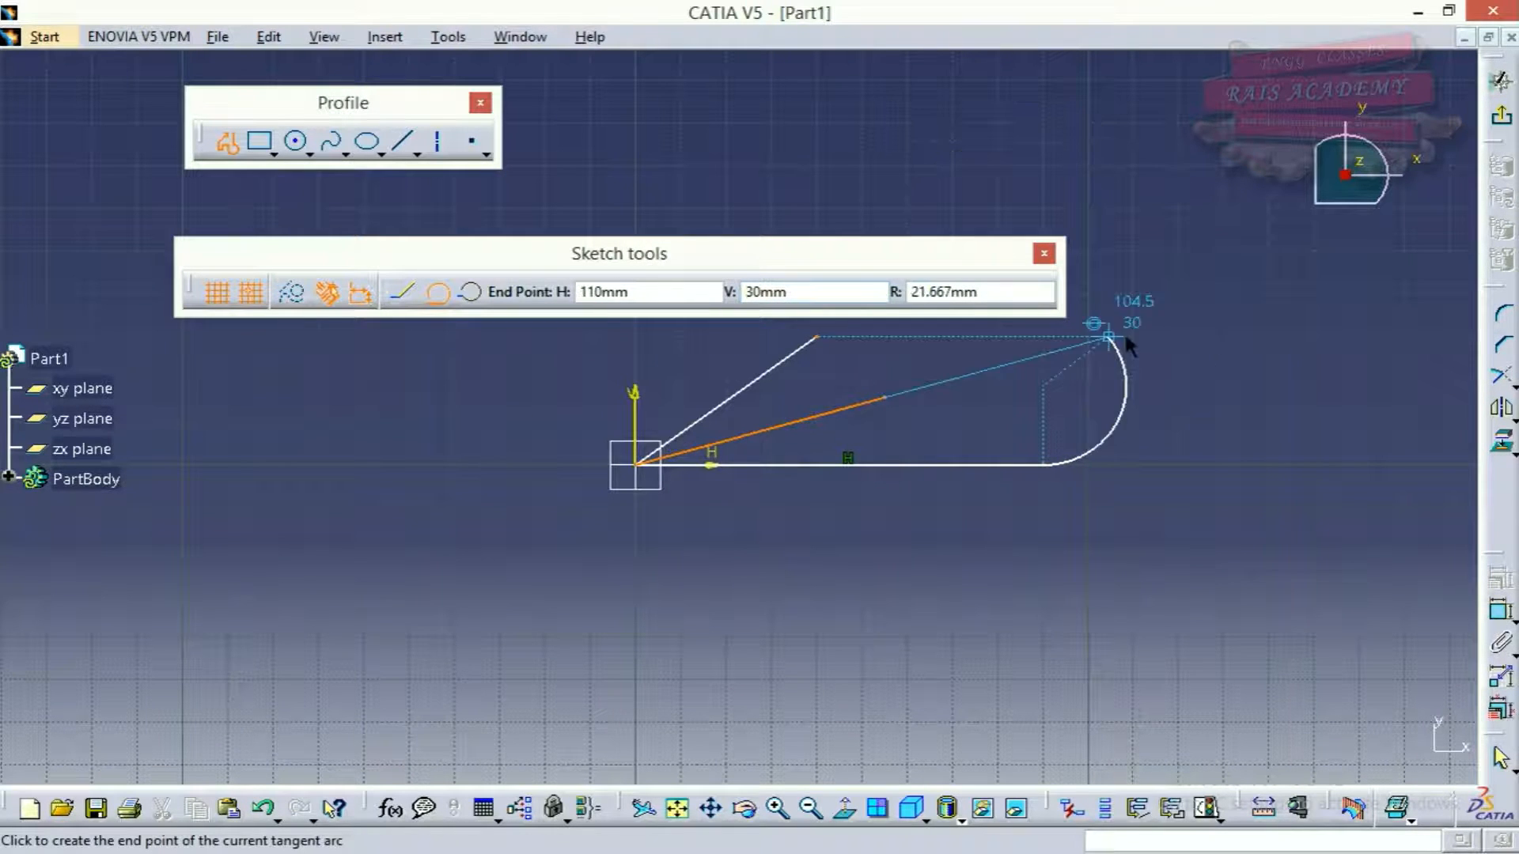
drag(982, 299, 868, 299)
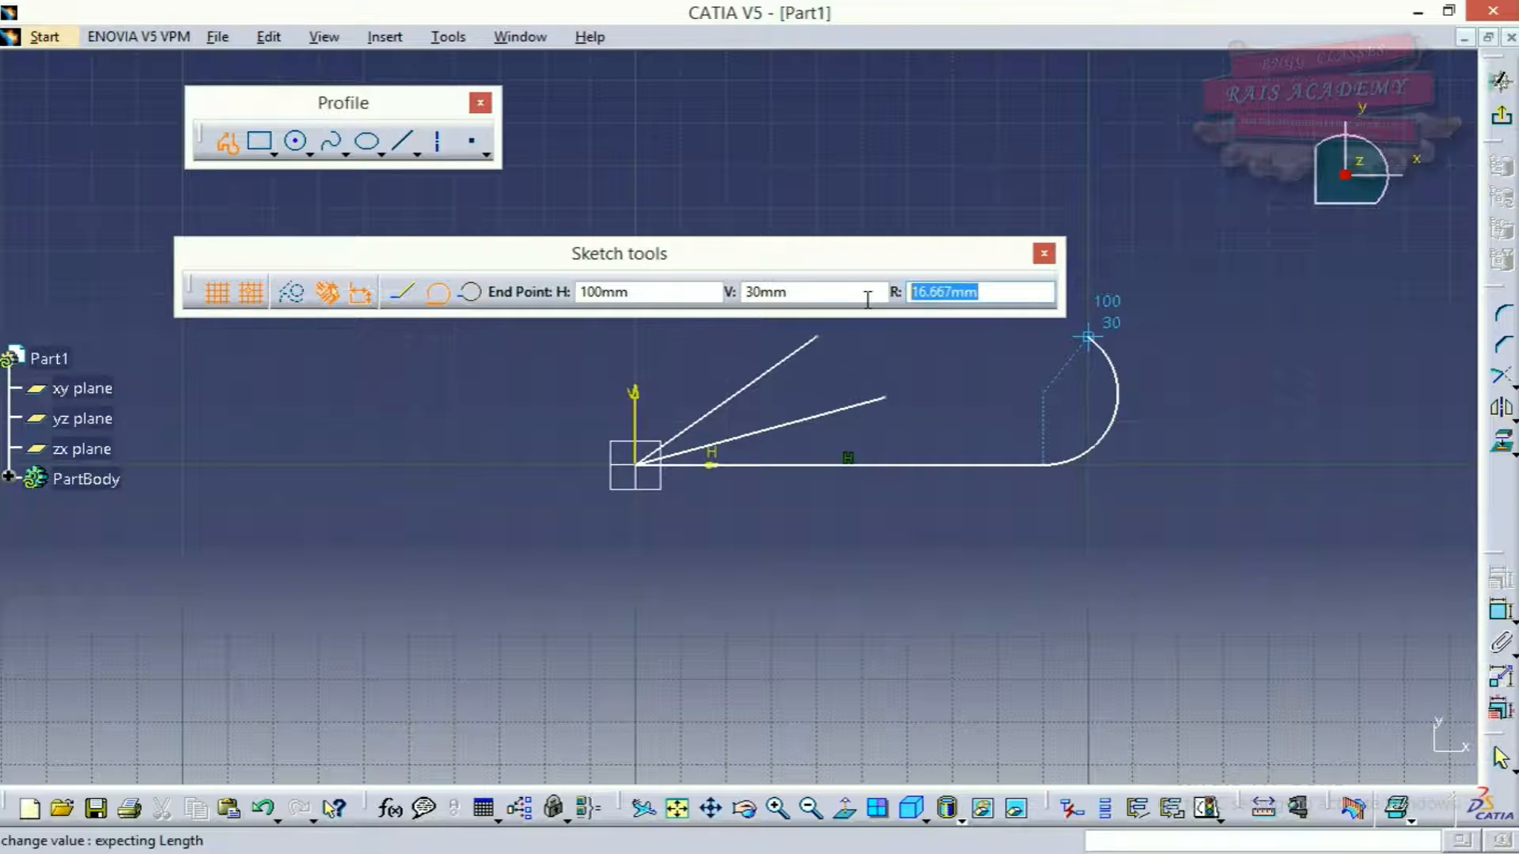
text(20mm)
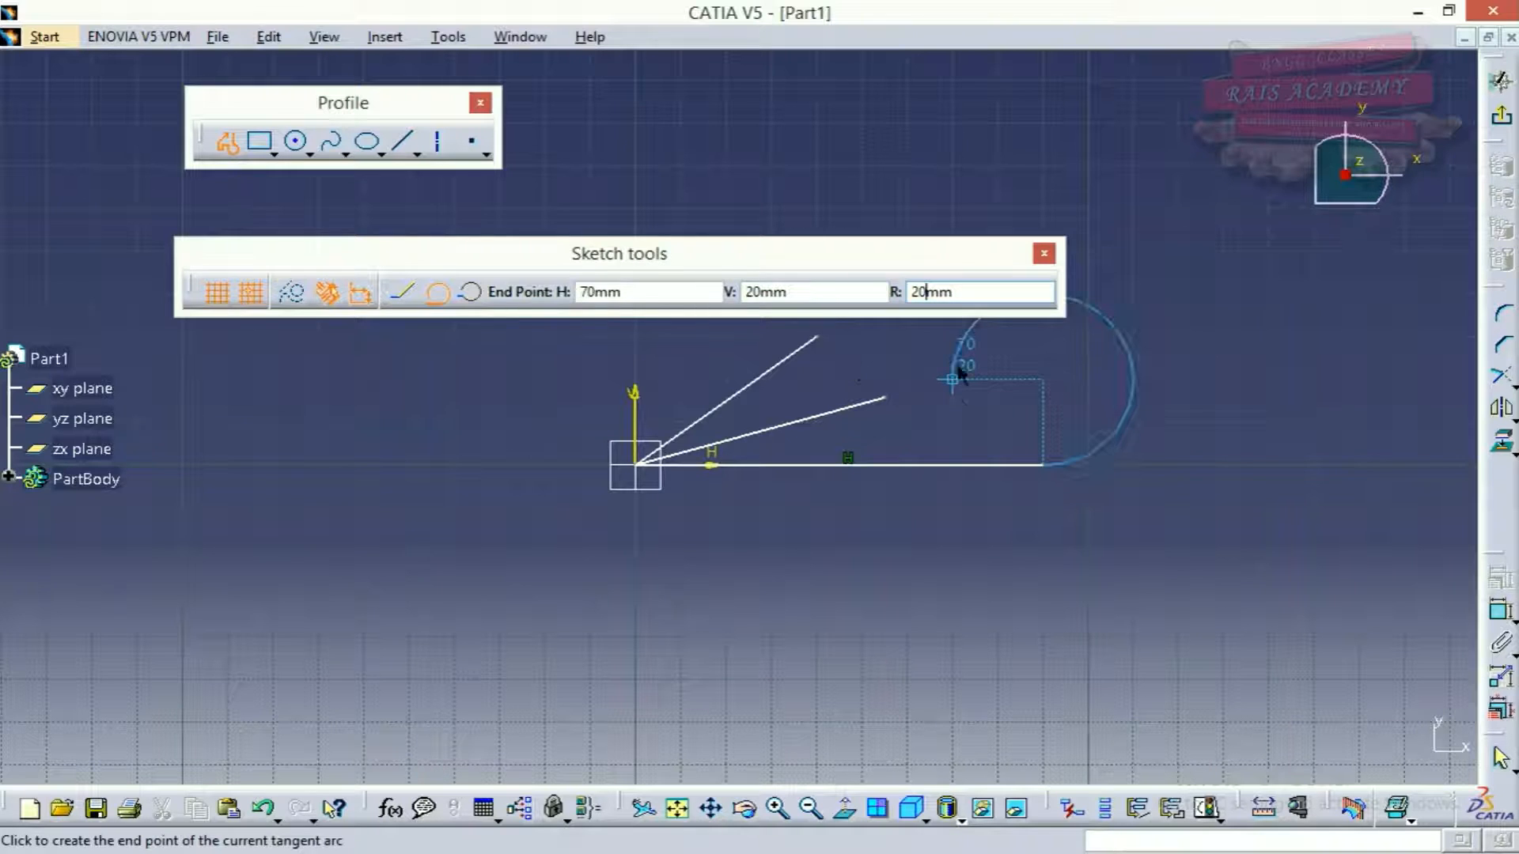
drag(1036, 299, 900, 297)
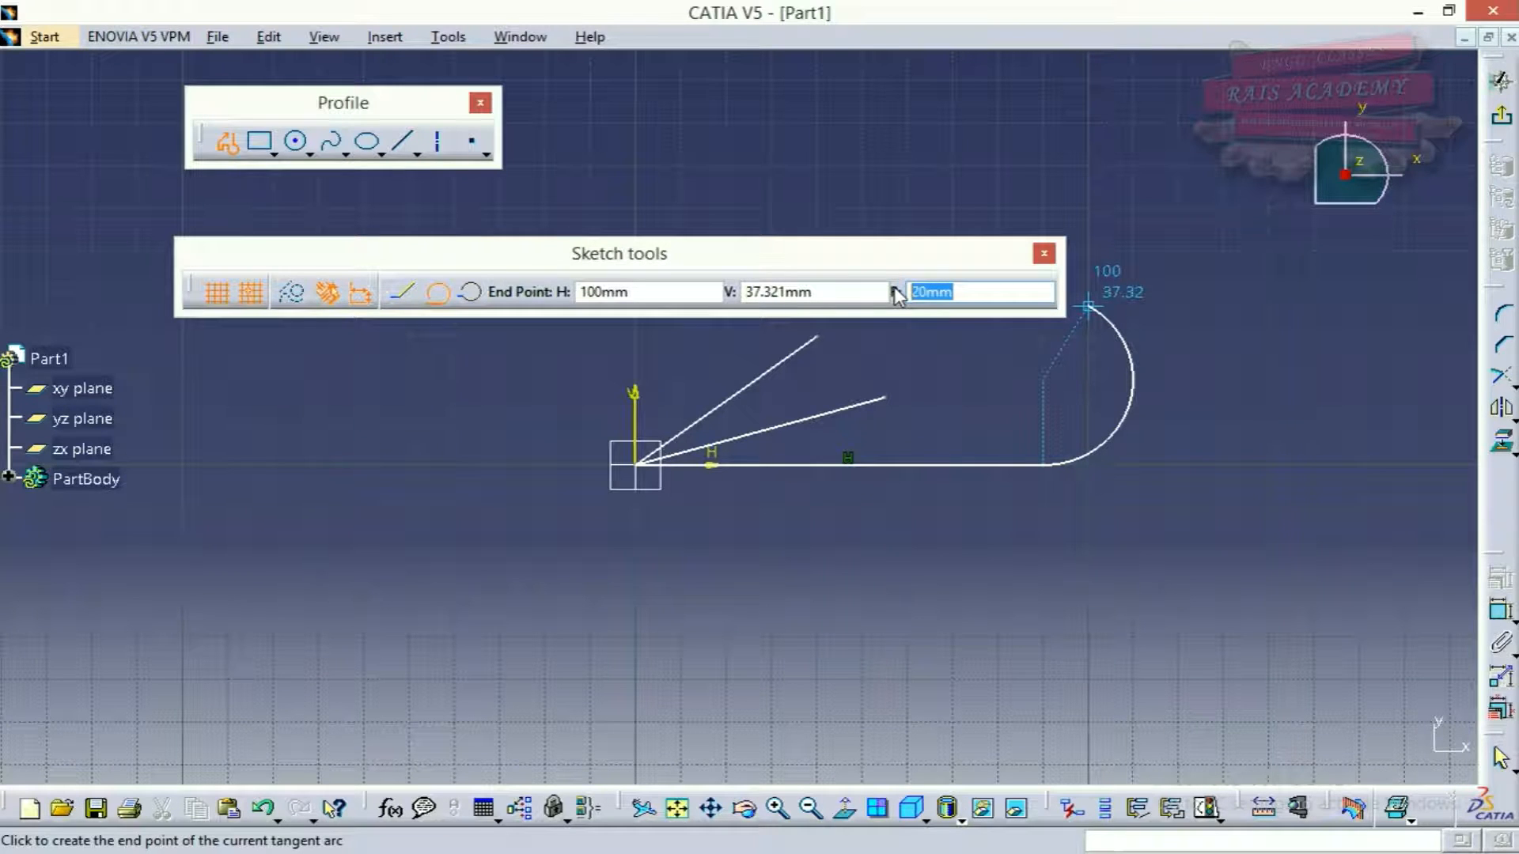
text(12)
key(Return)
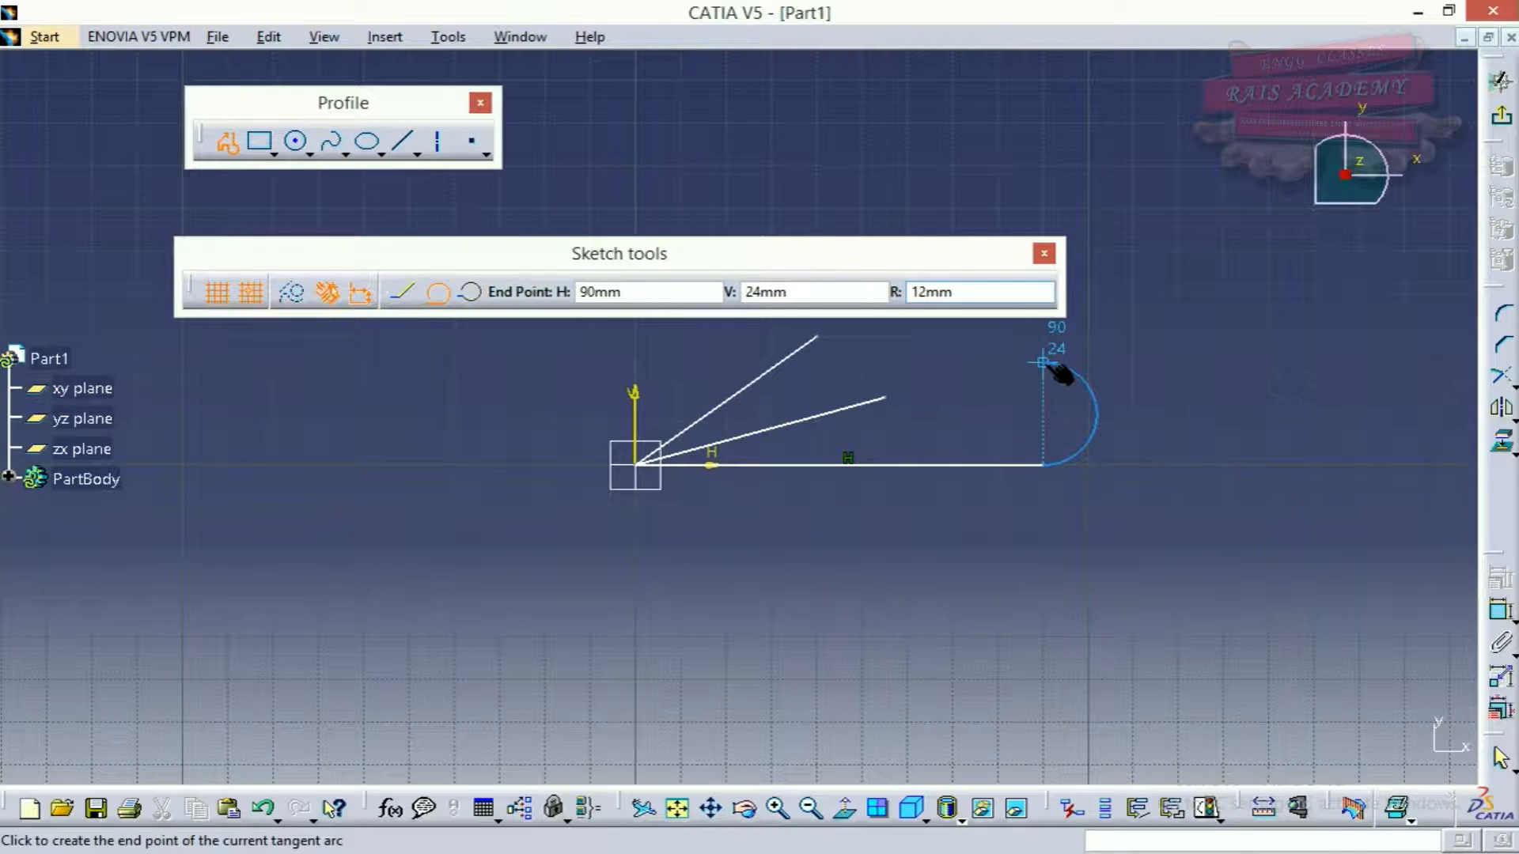
click(1043, 364)
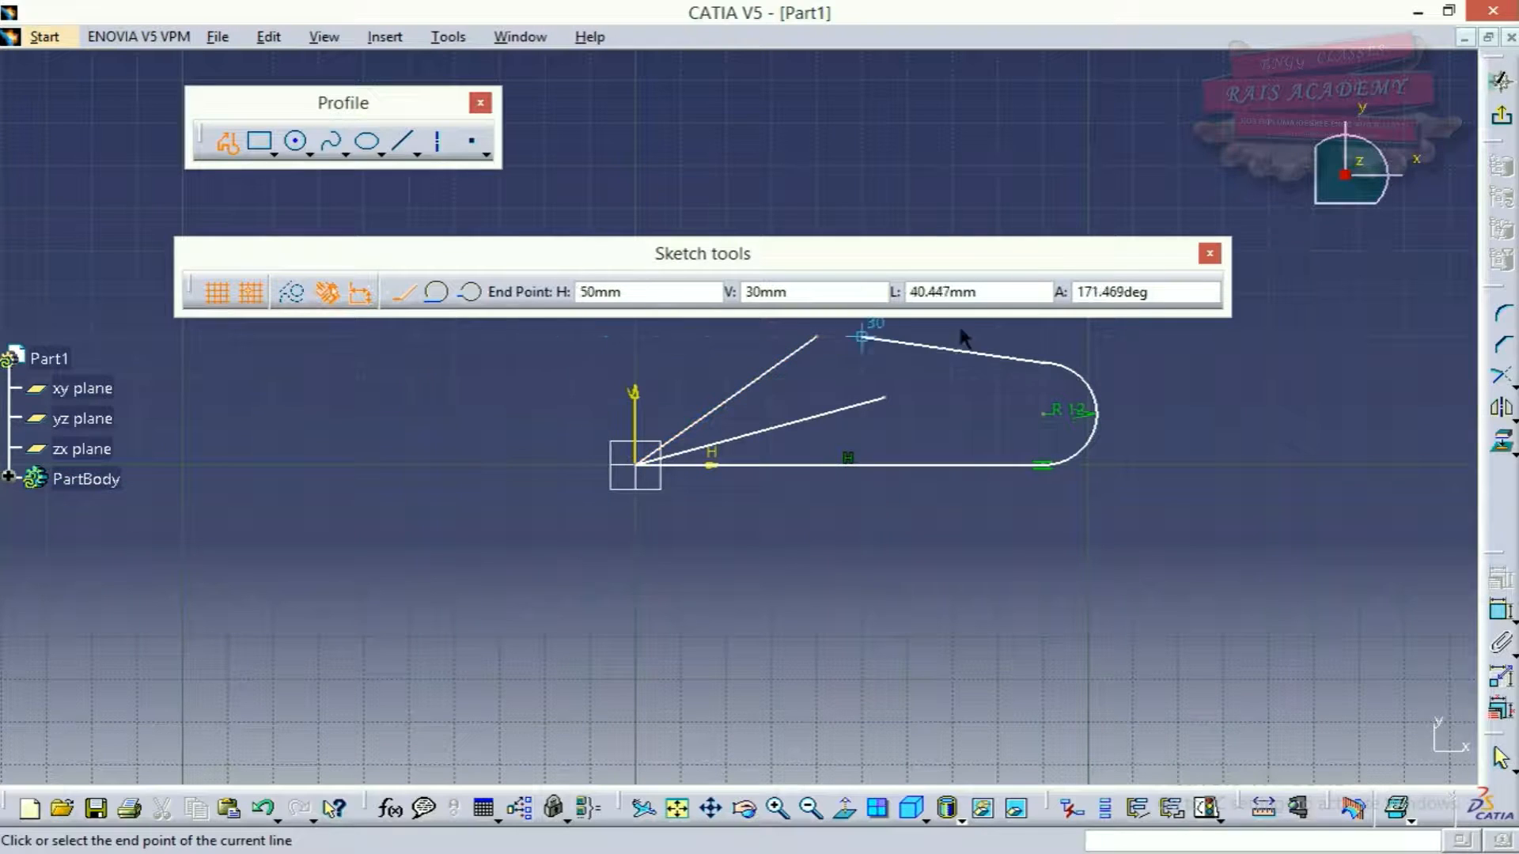
Add a short horizontal line back toward the vertical axis and a three-point arc ending on the base line at H 30 mm, V 0 mm
double_click(930, 356)
drag(970, 262, 911, 144)
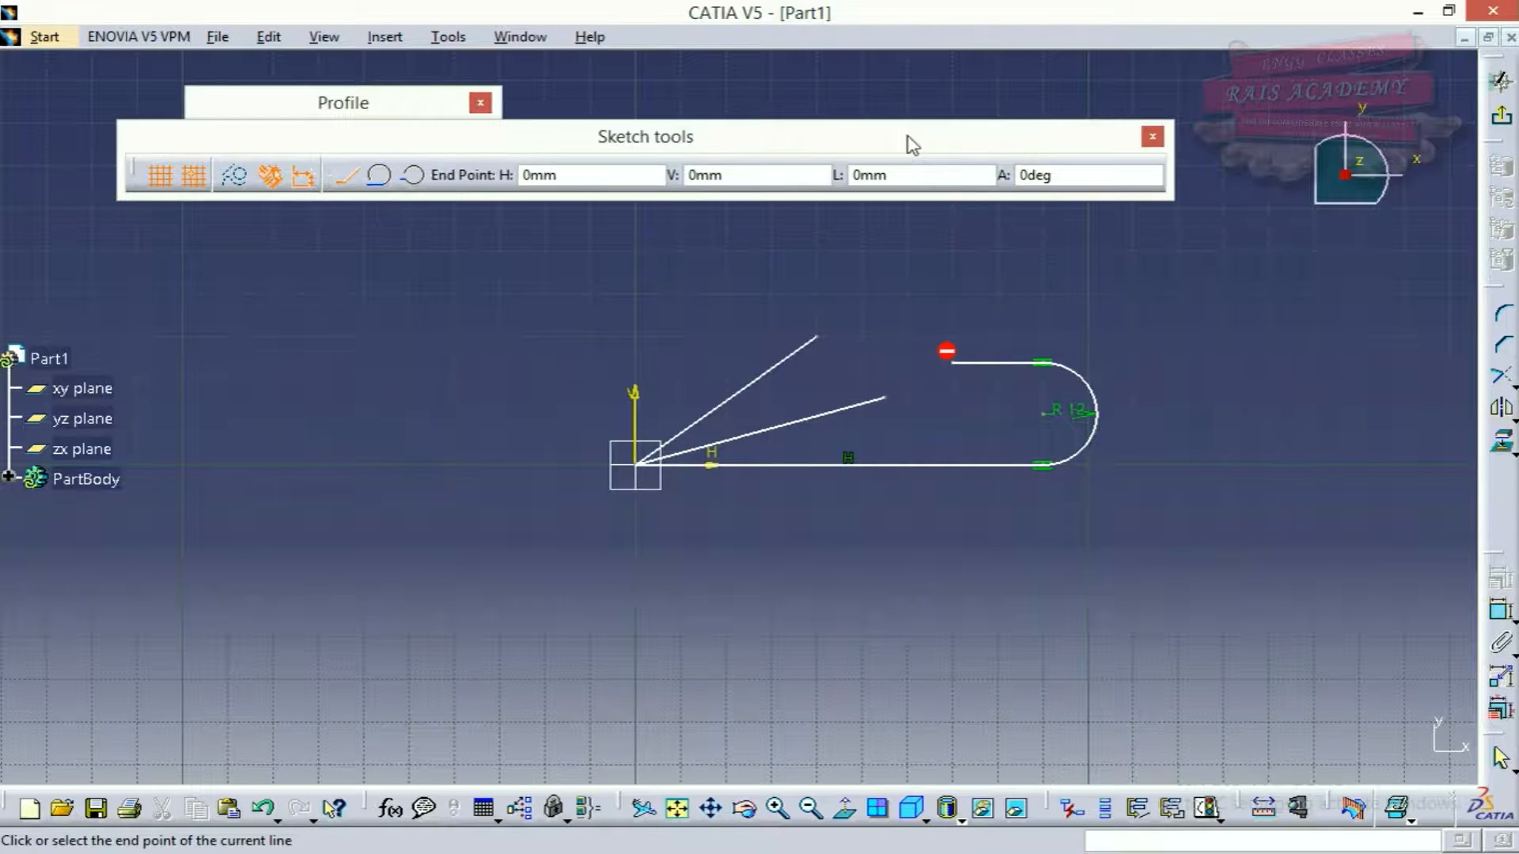
click(416, 176)
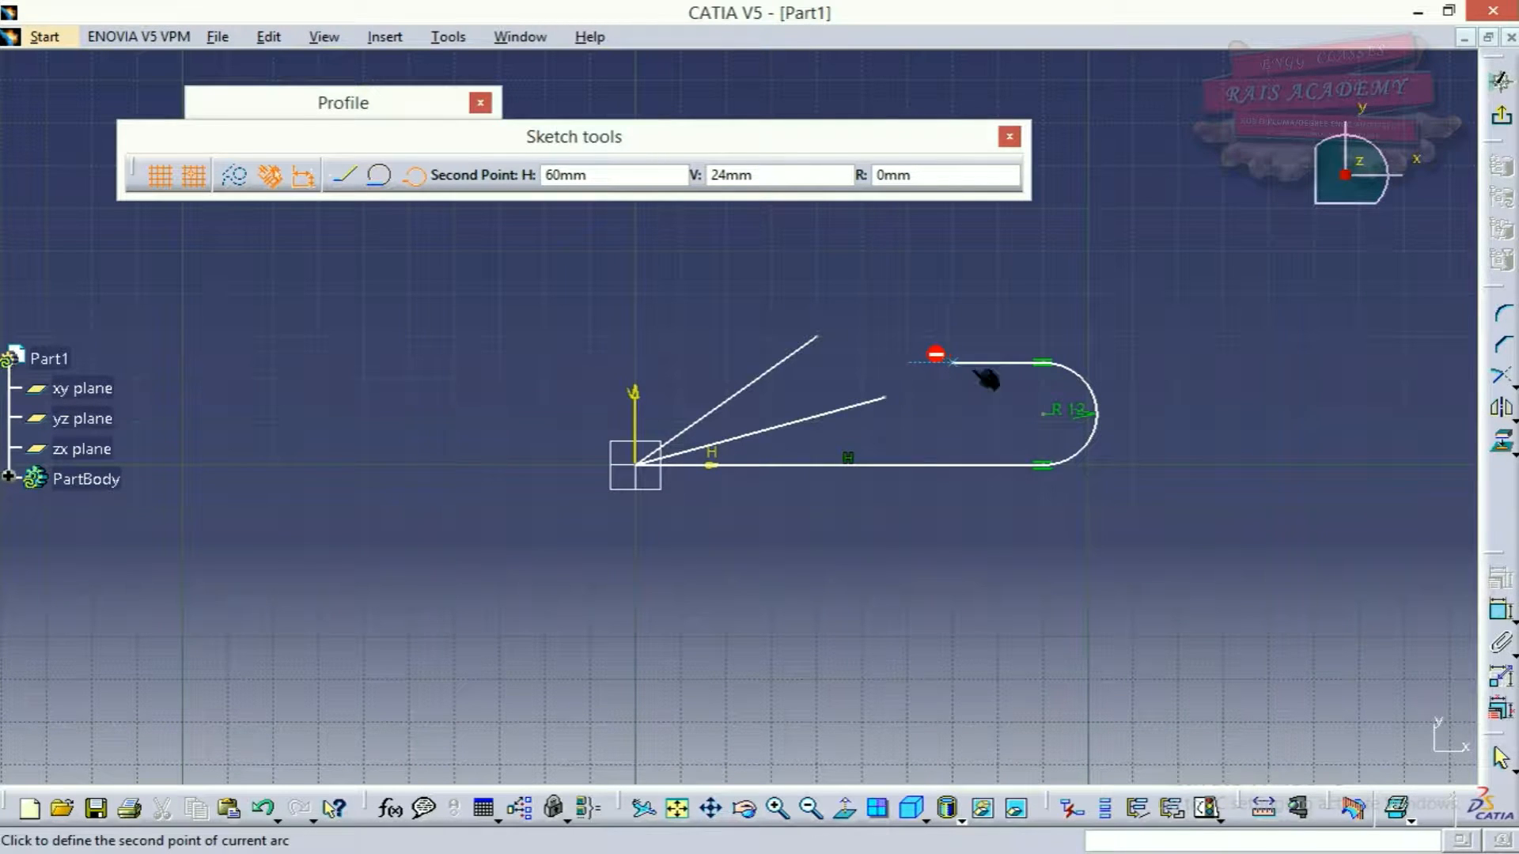
click(779, 362)
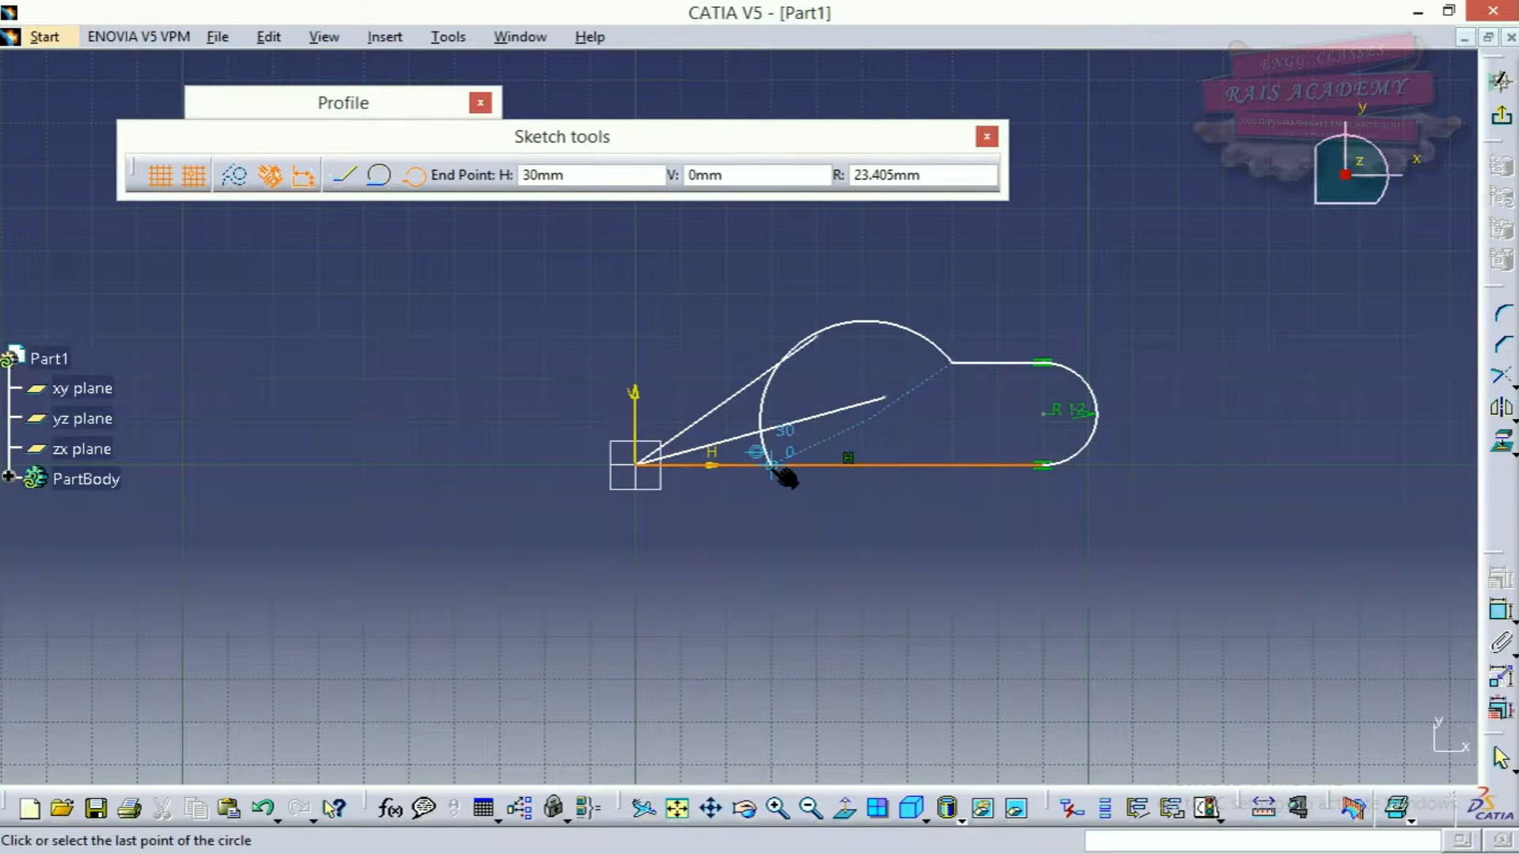
click(775, 468)
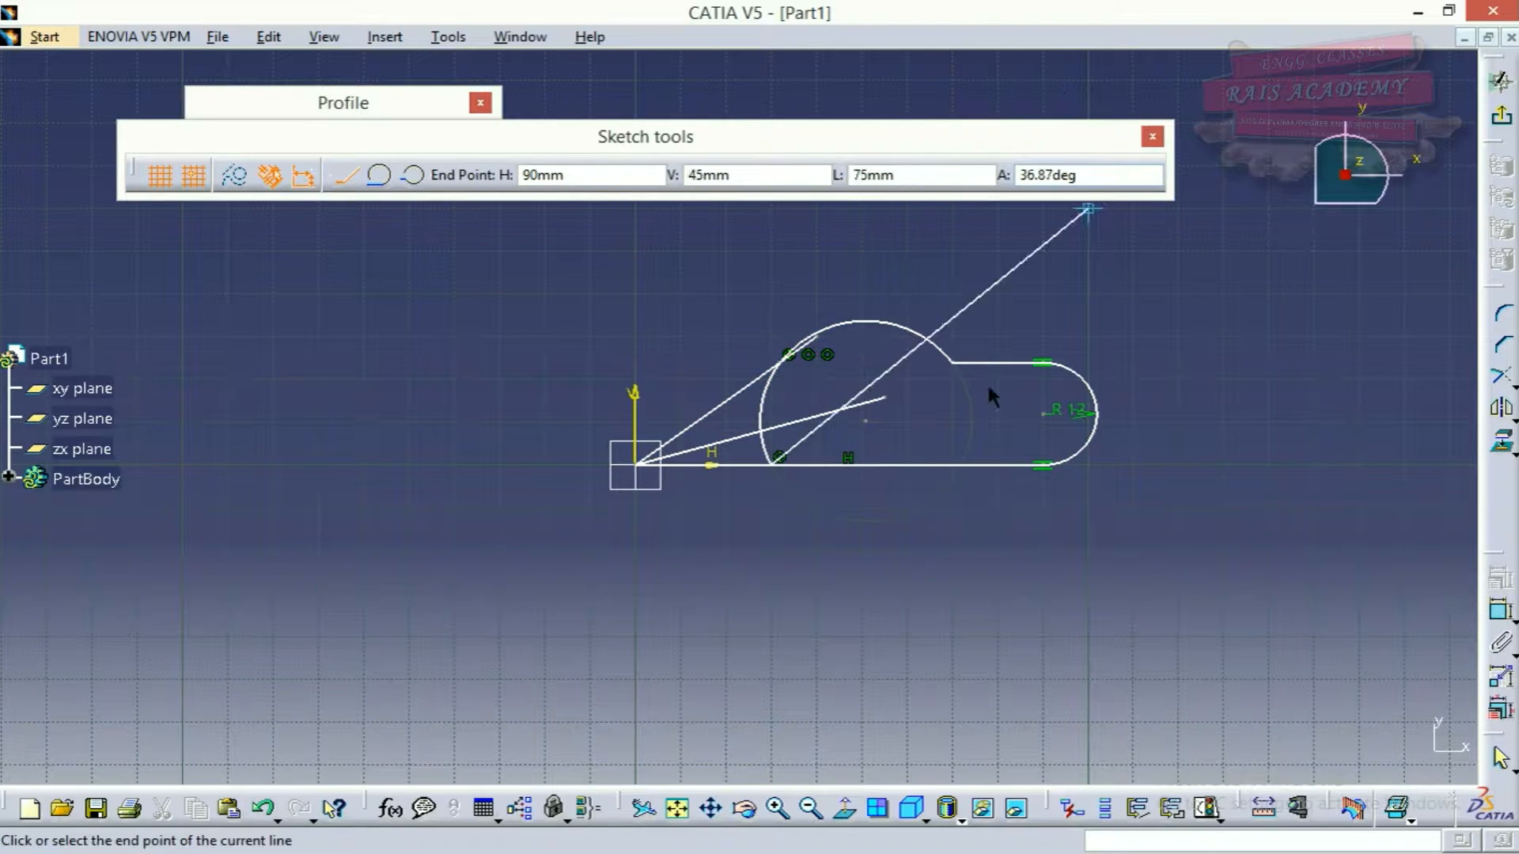
Add a profile line from the arc's end on the base line at an angle of 45 degrees with a length of 140 mm
drag(1083, 180, 1003, 183)
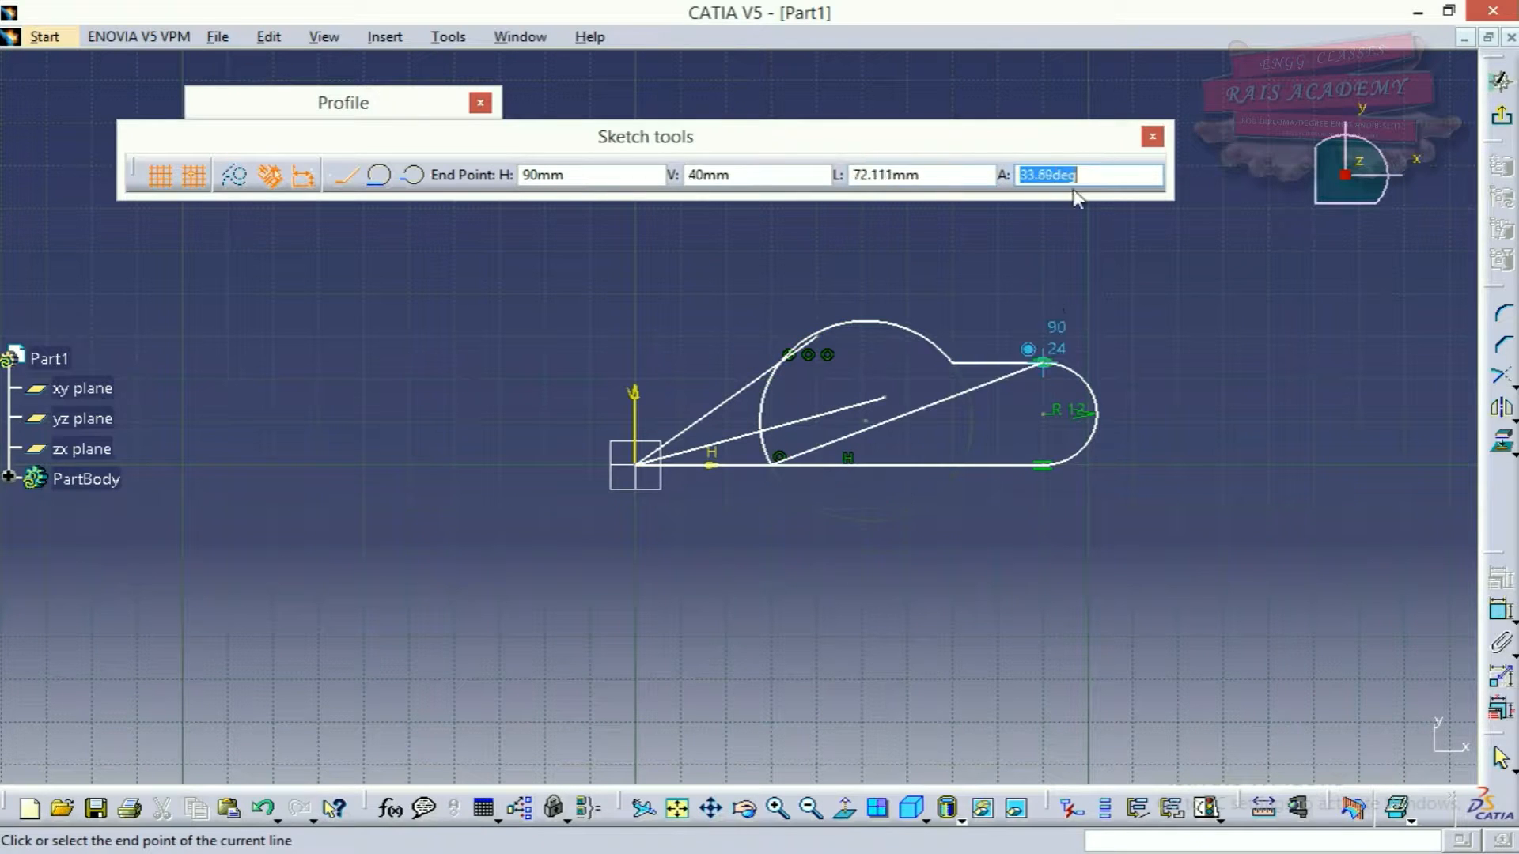
key(BackSpace)
text(45)
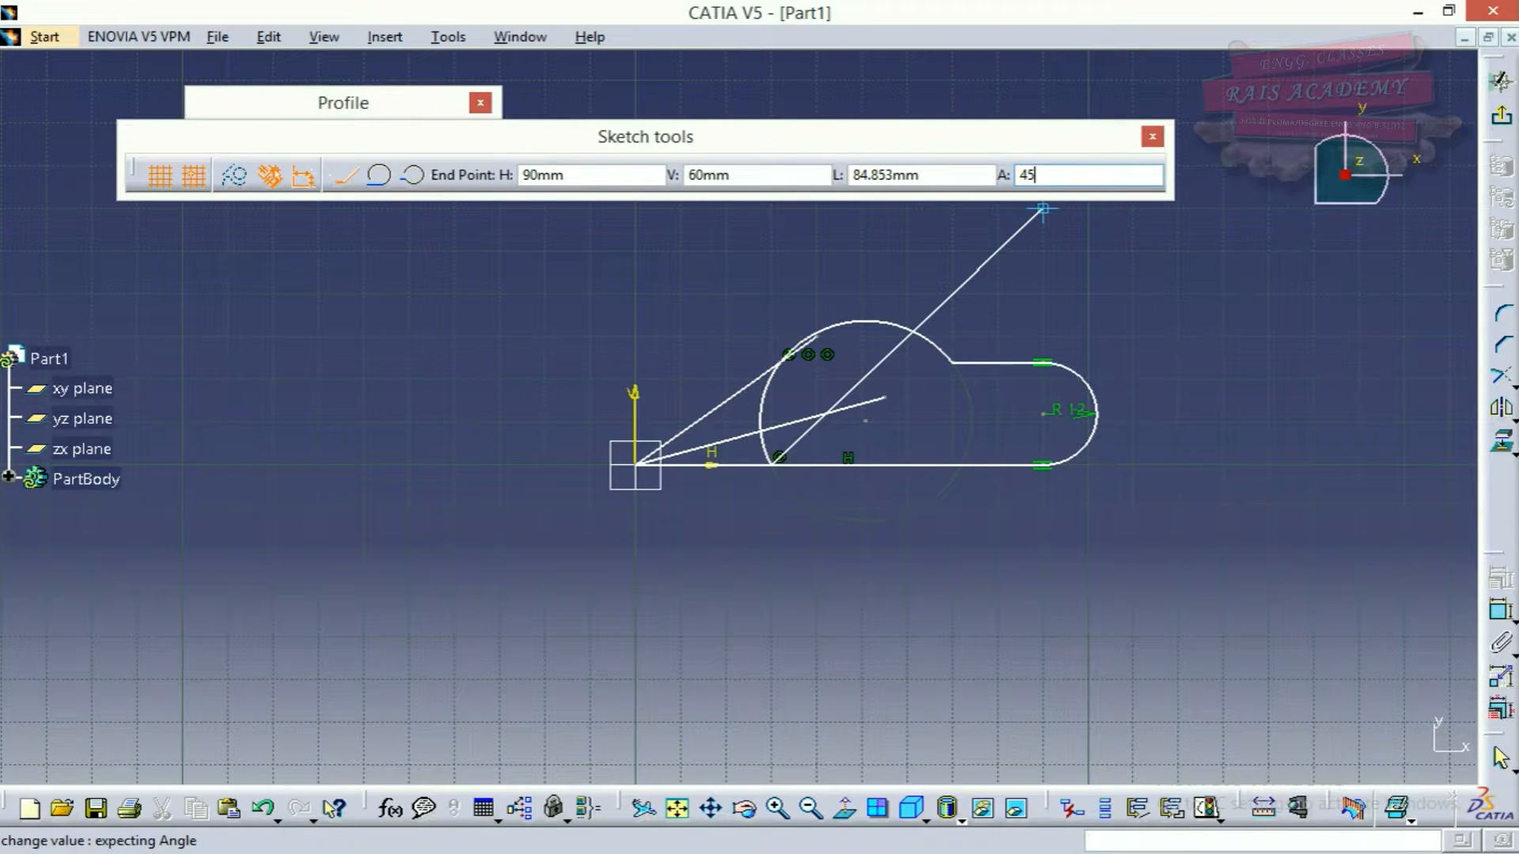
key(Return)
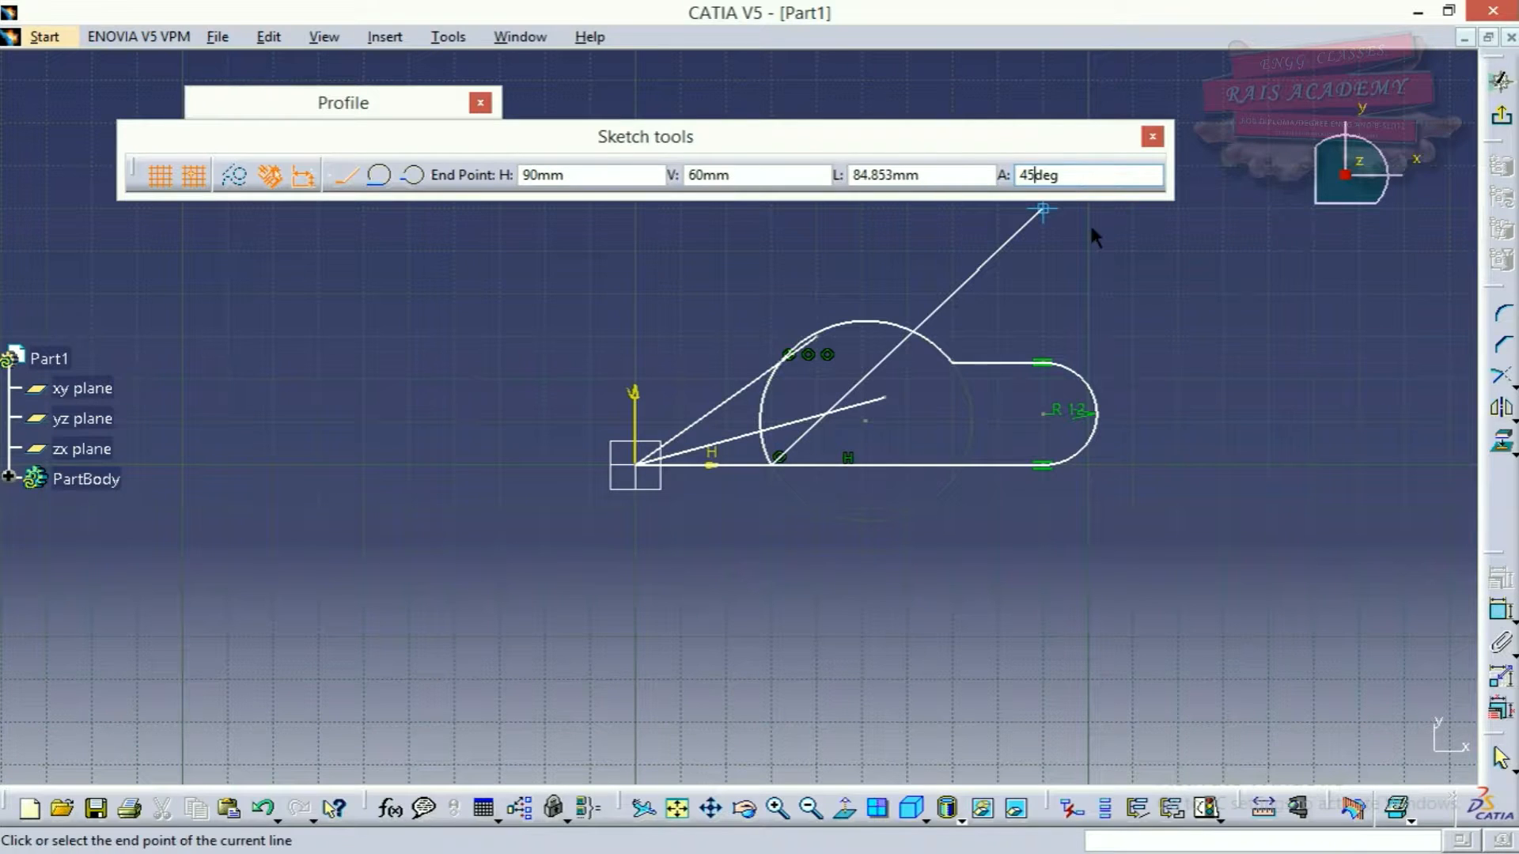
middle_drag(1090, 231, 782, 407)
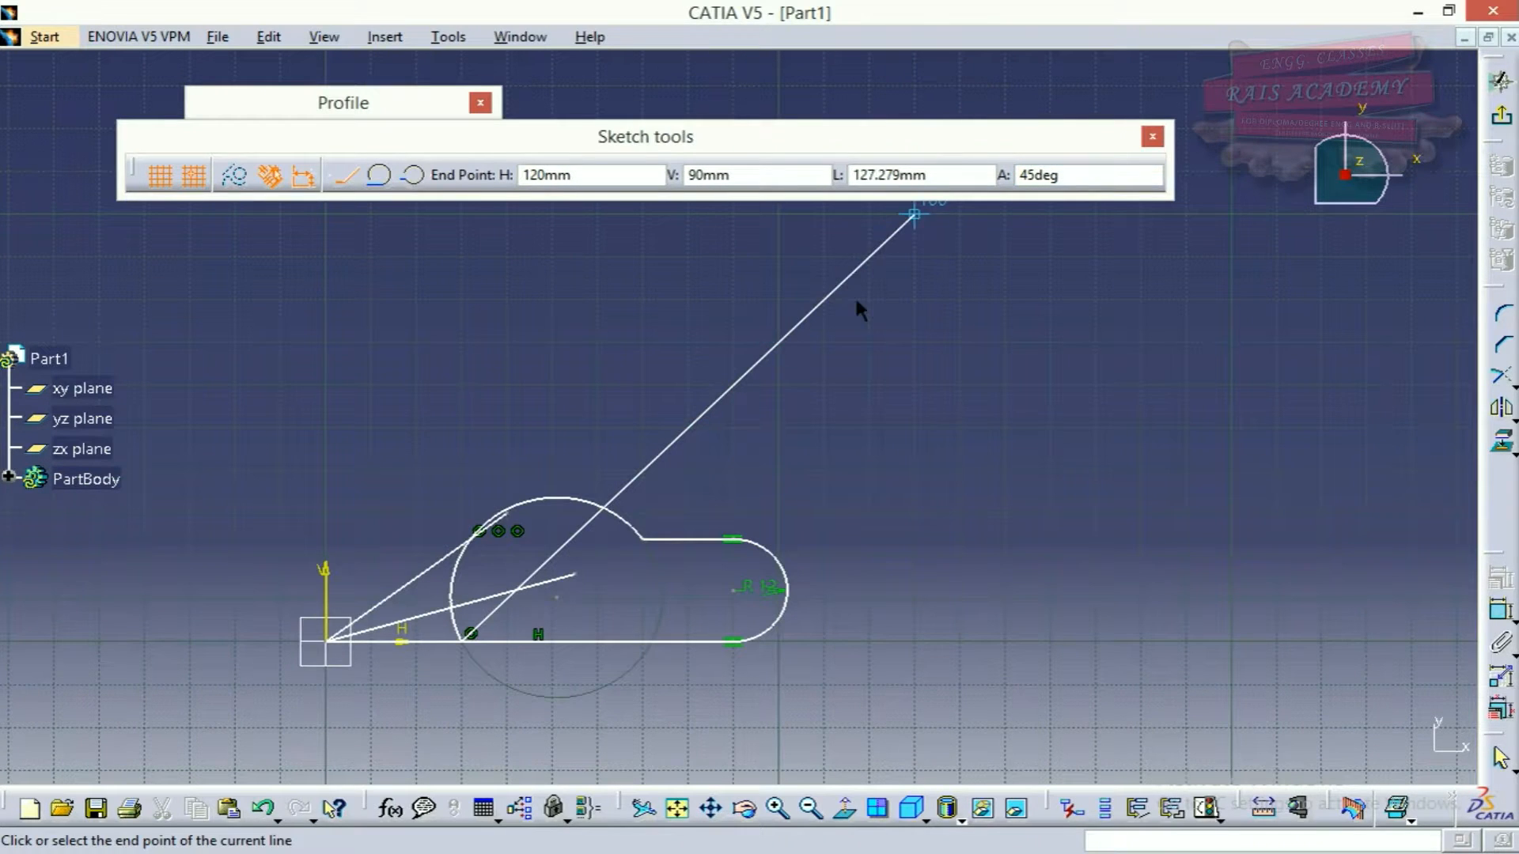
click(947, 182)
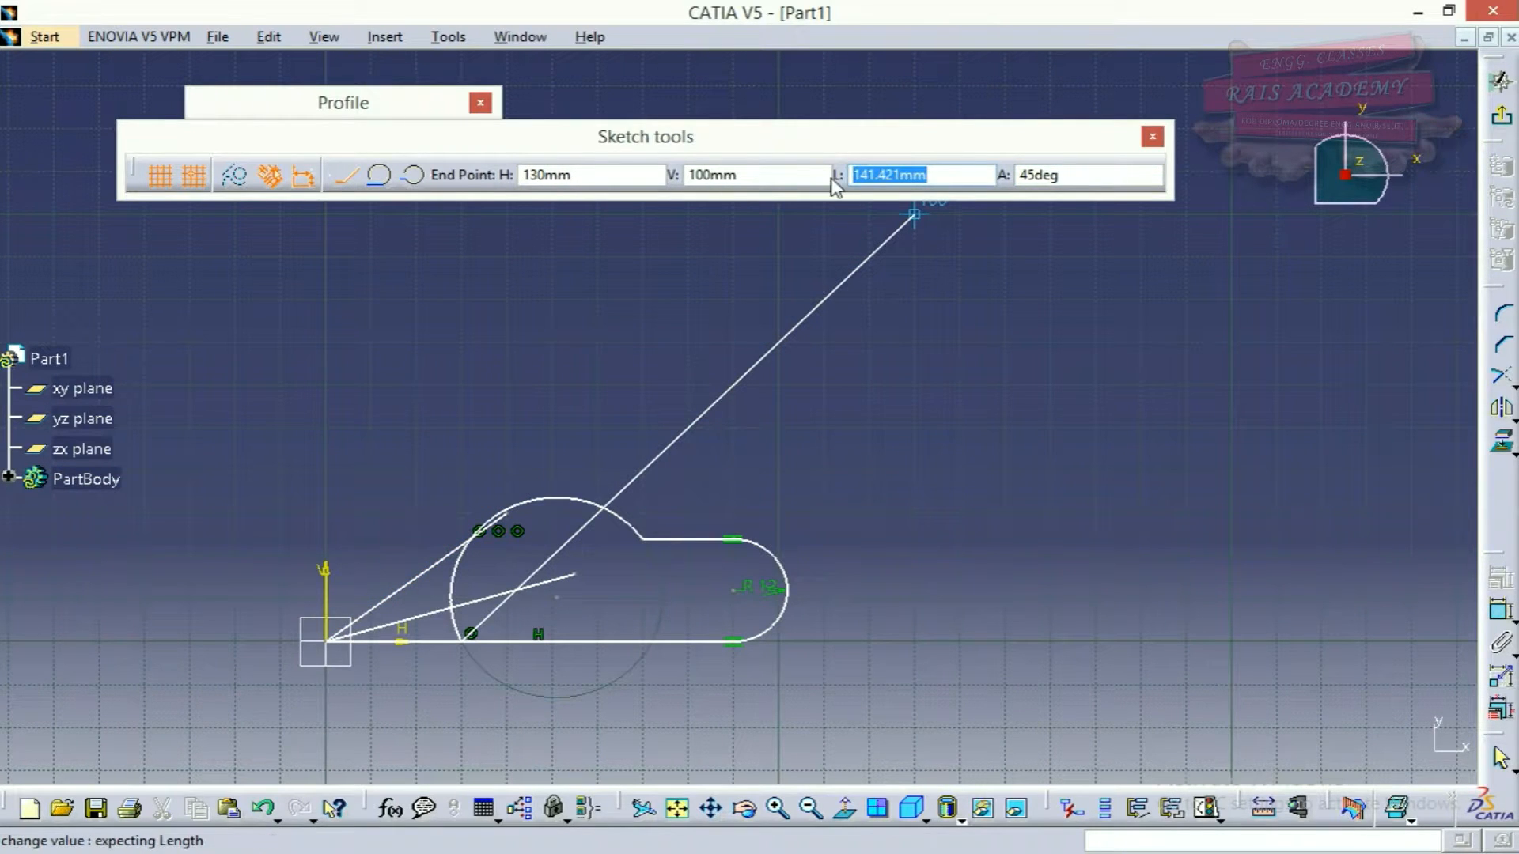
text(140)
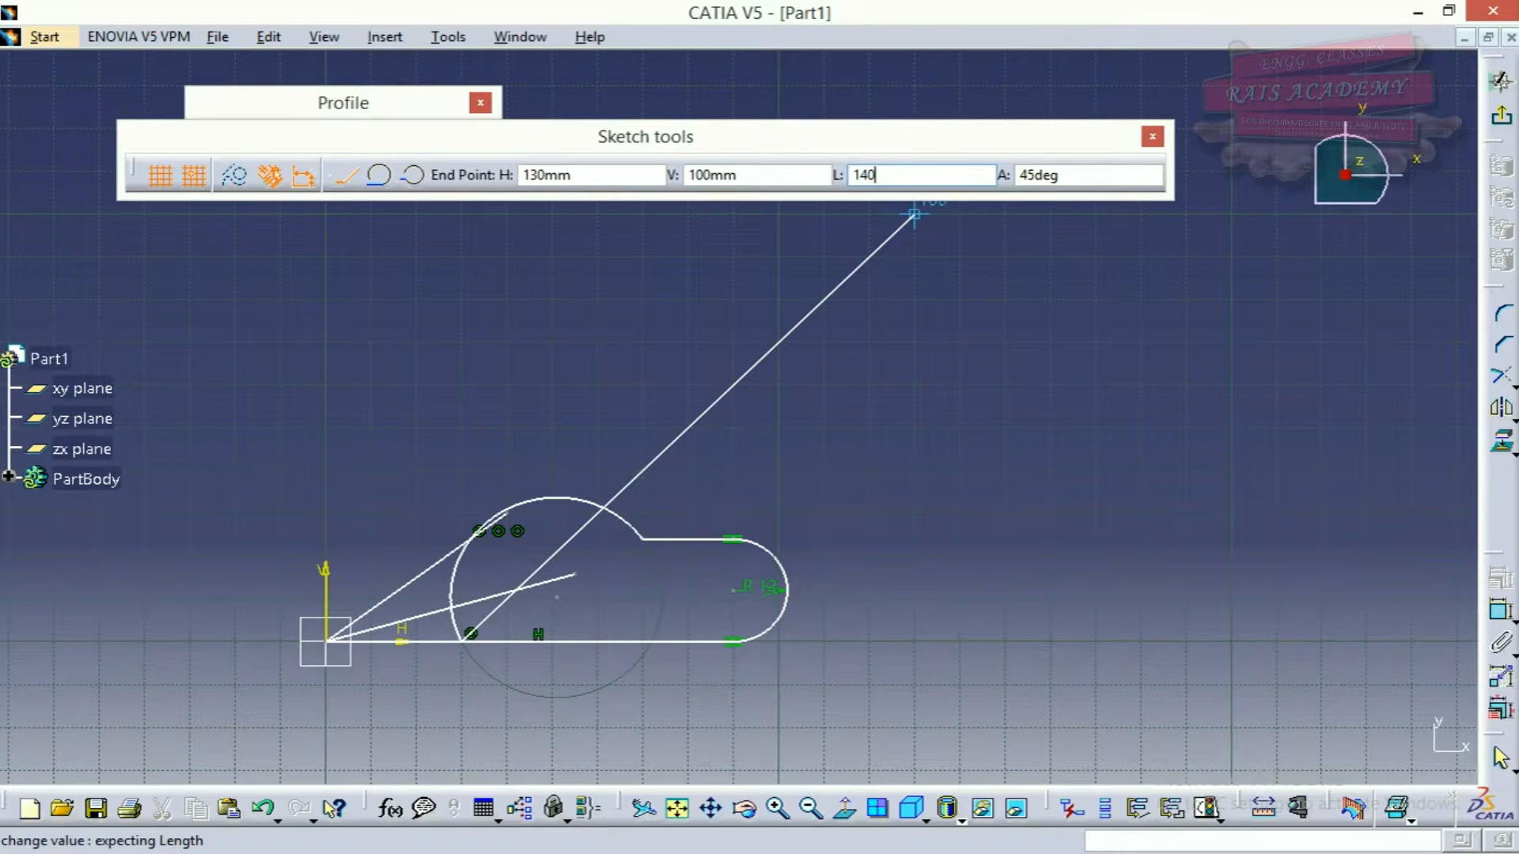
key(Return)
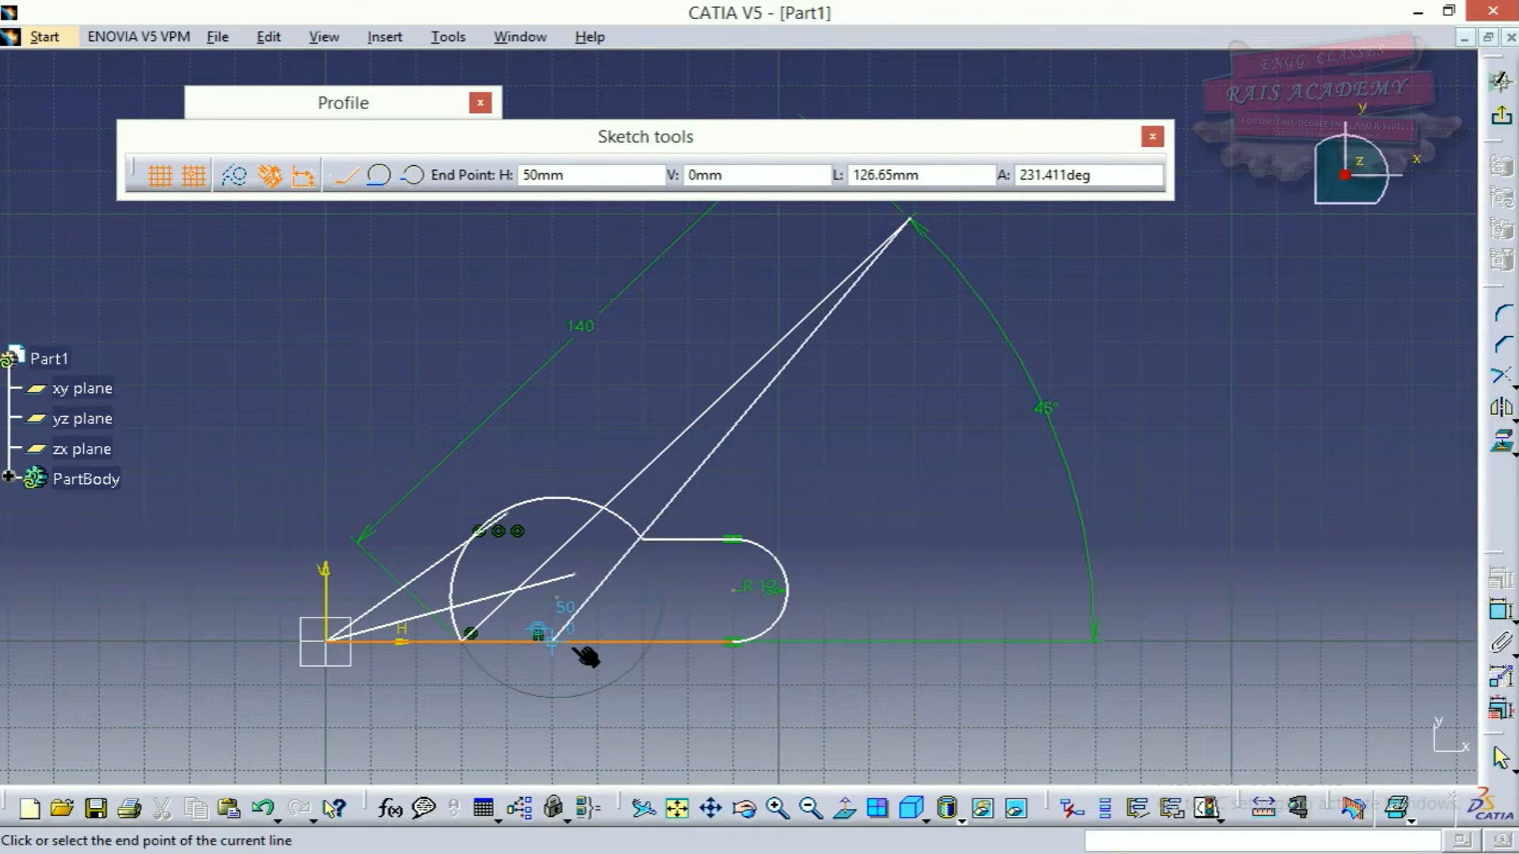
End the profile and apply the Construction/Standard Element toggle to its selected elements
click(750, 538)
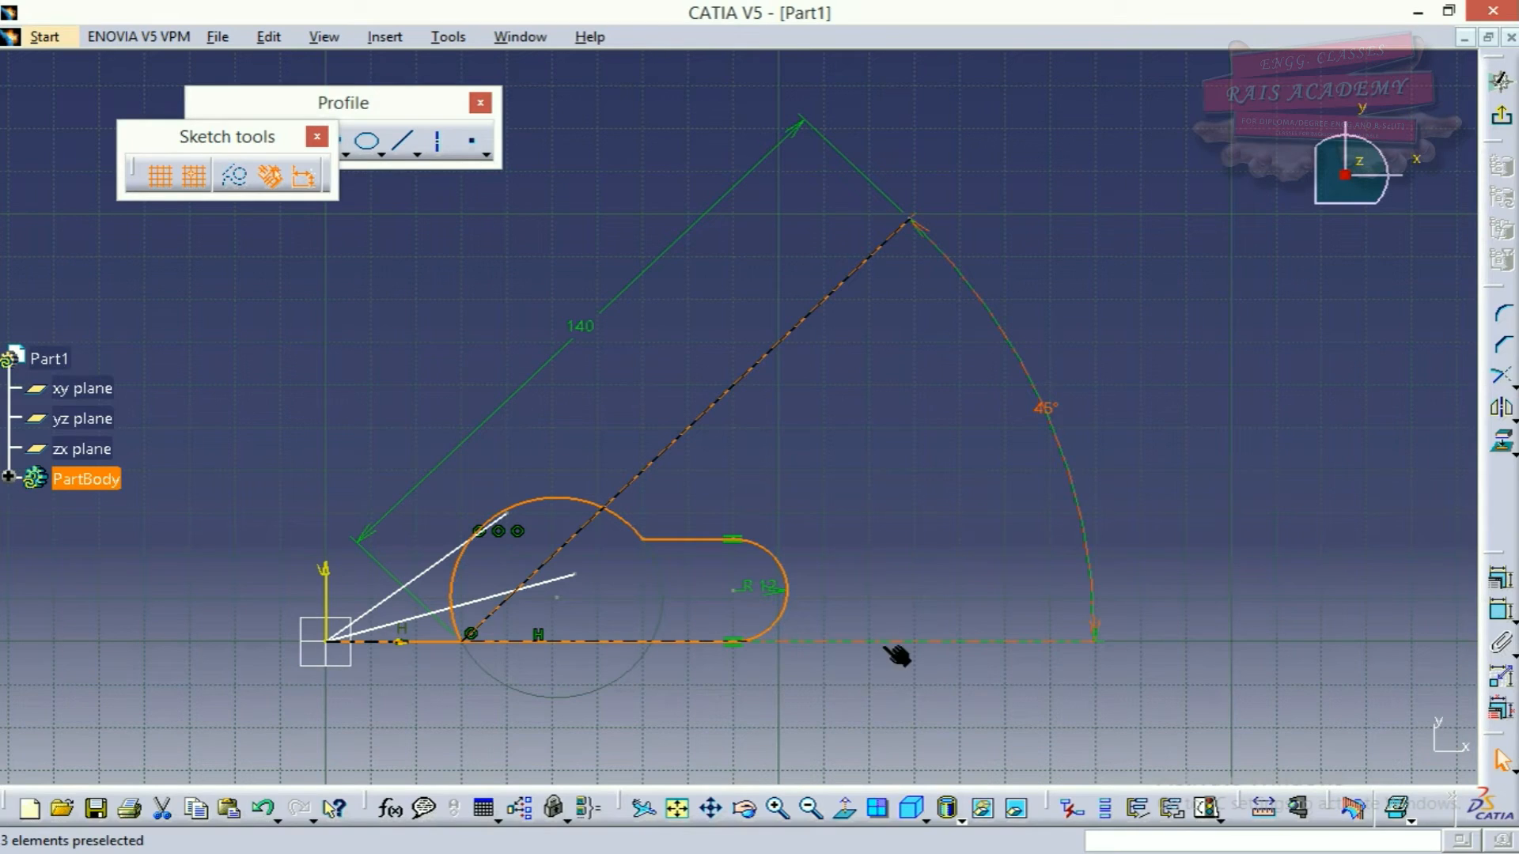
click(1095, 649)
click(236, 176)
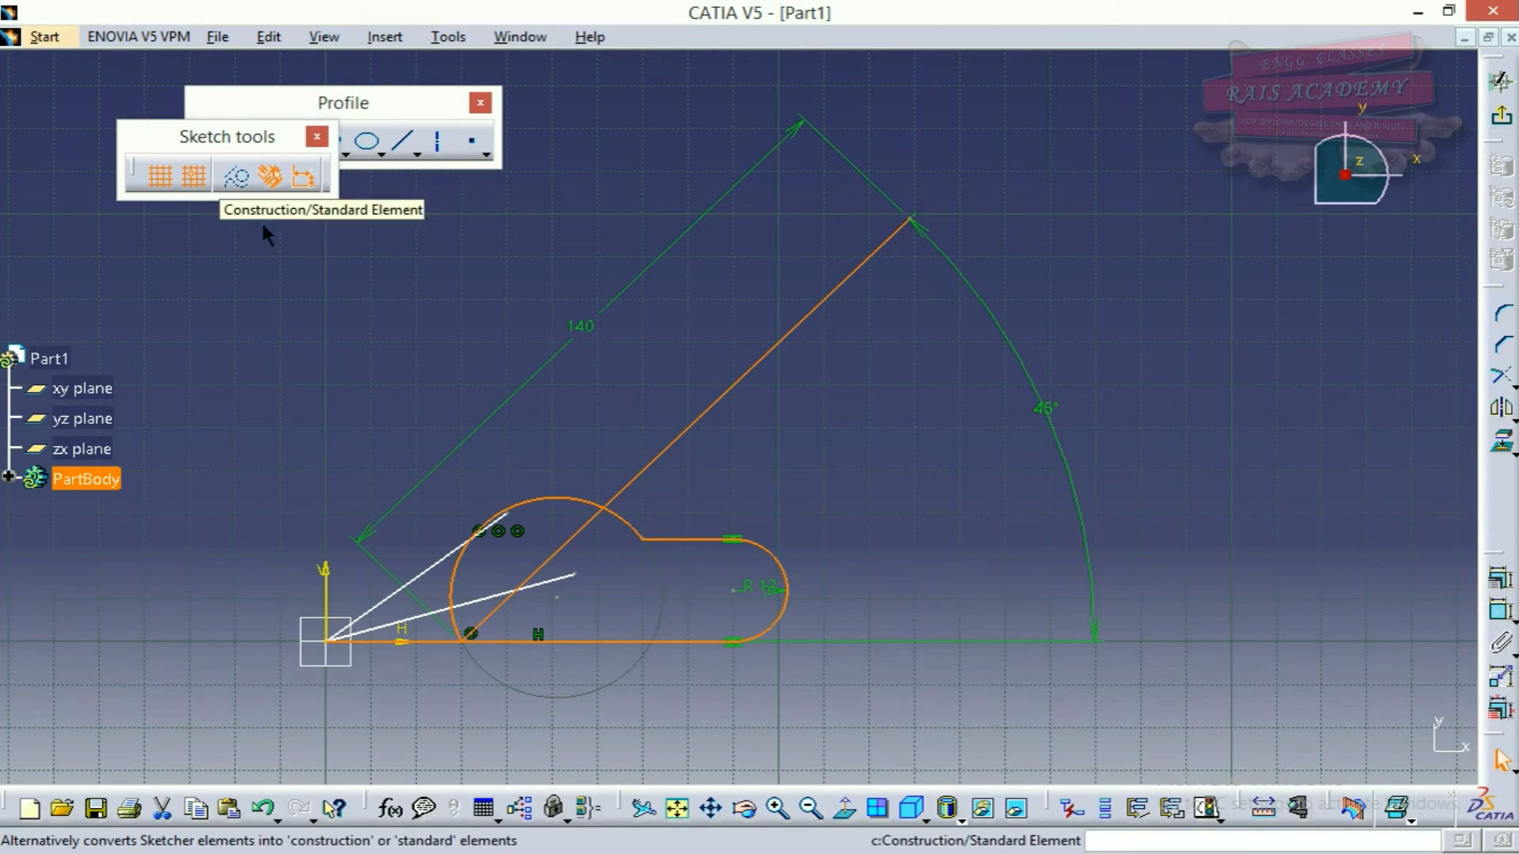